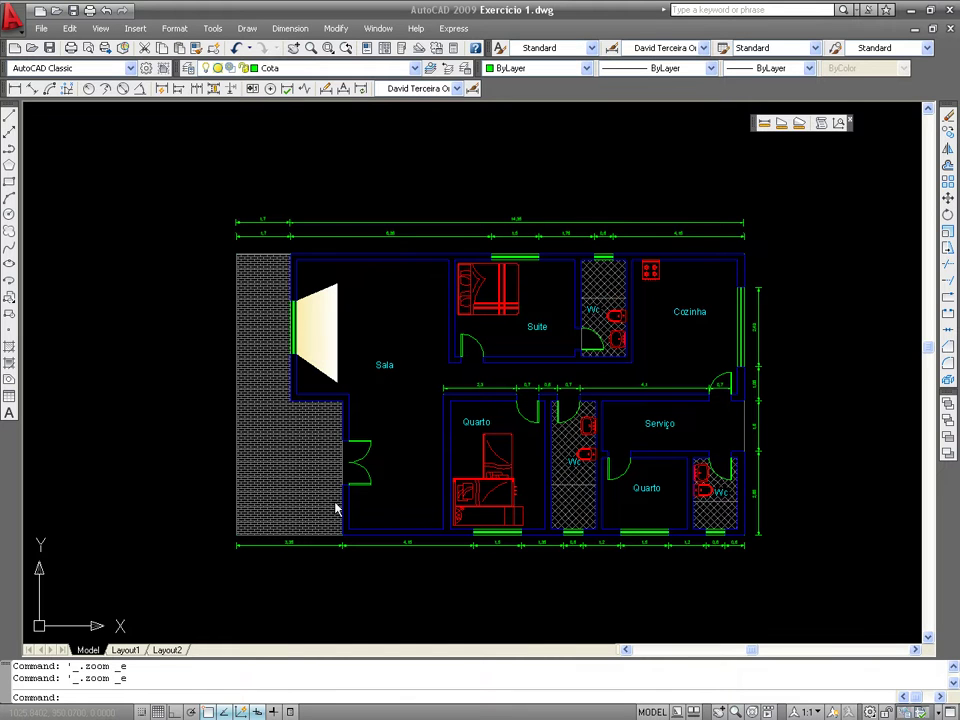
- Switch from the floor plan to the Layout1 sheet and back to Model space, twice
left_click(125, 650)
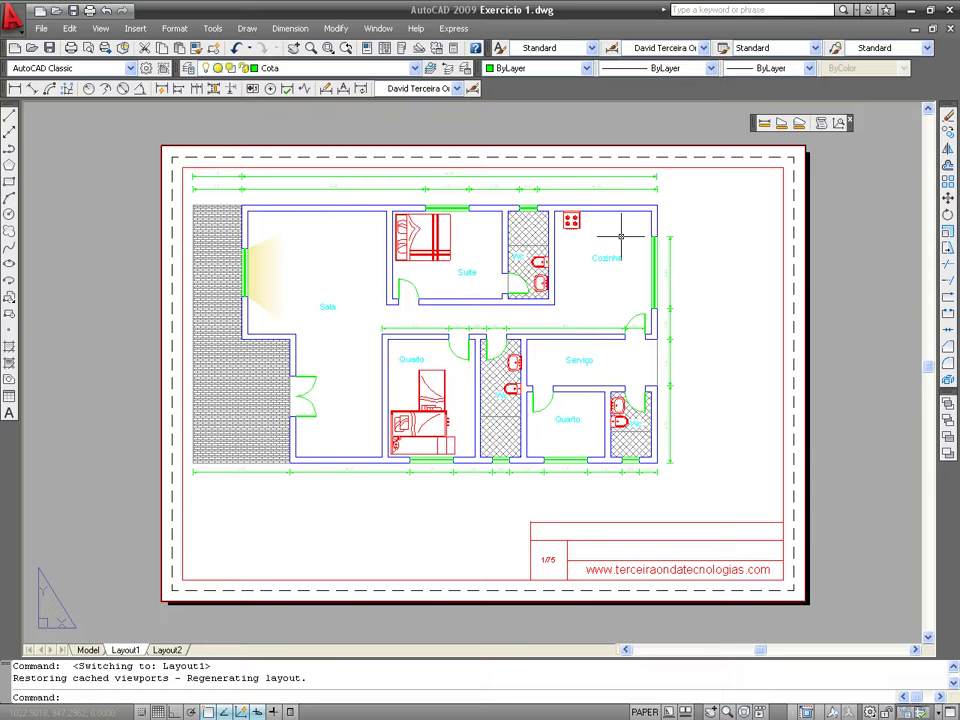
left_click(88, 650)
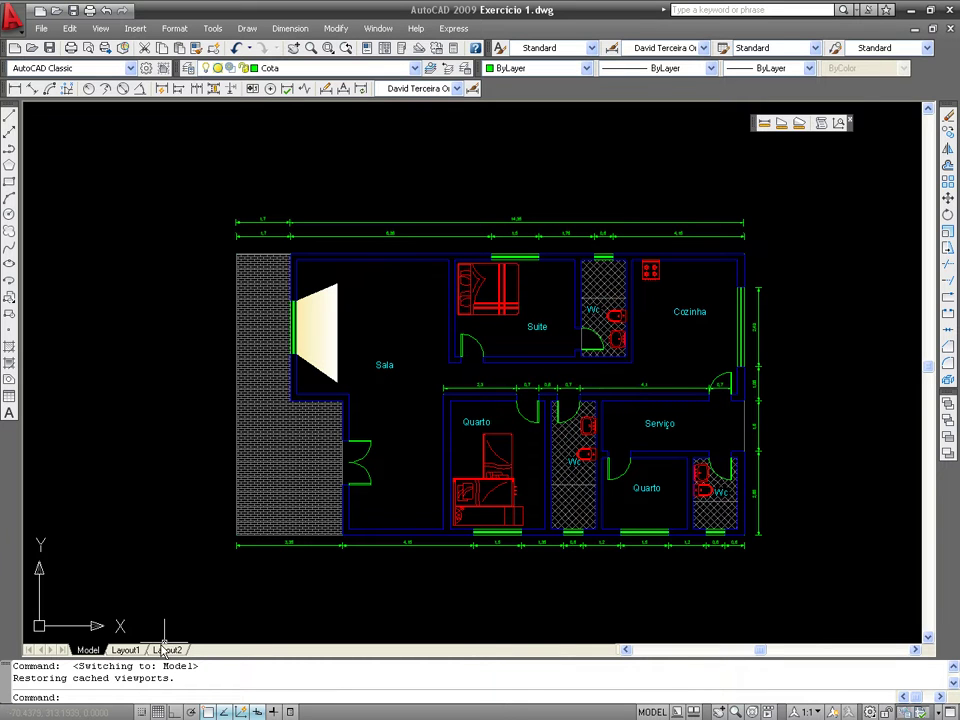
left_click(126, 650)
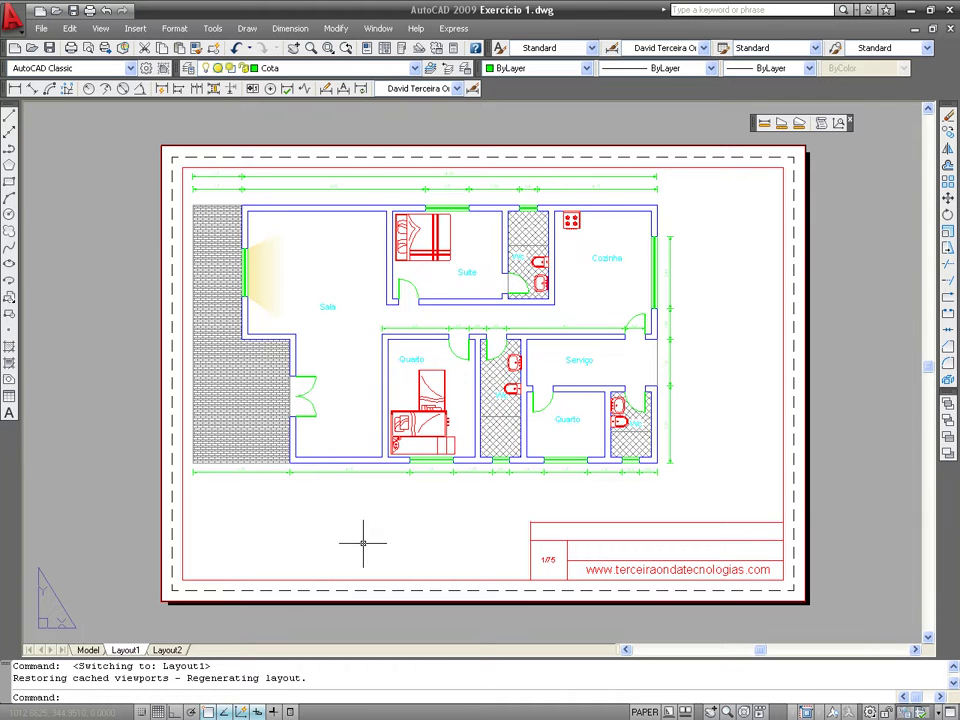
left_click(88, 651)
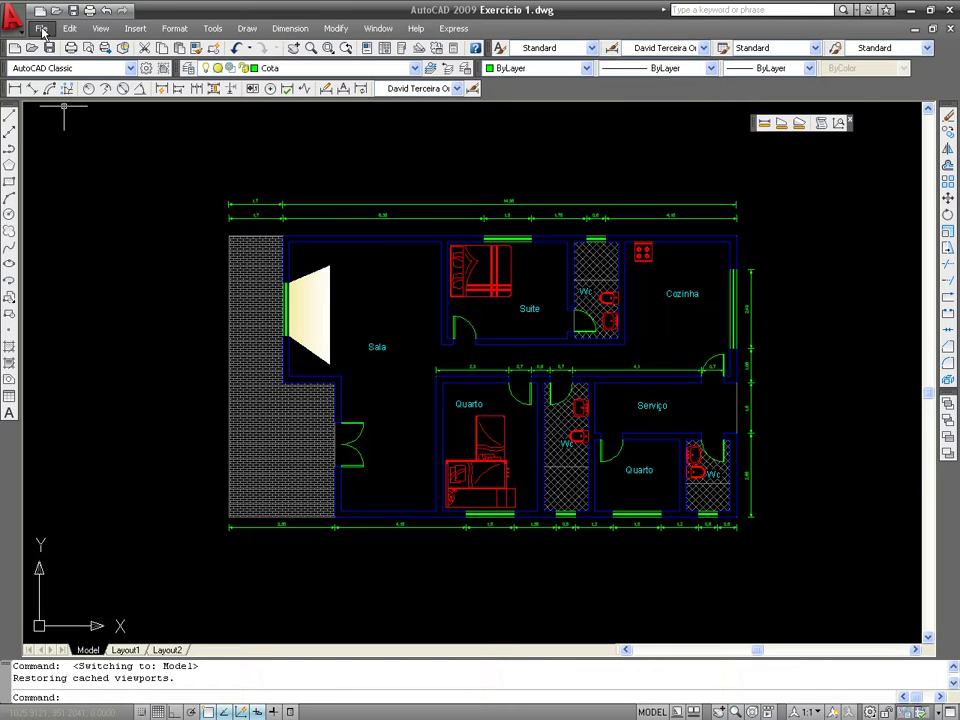
- Start Save As and replace the name Exercício 1 with Modelo, the author's name, 2009
left_click(40, 30)
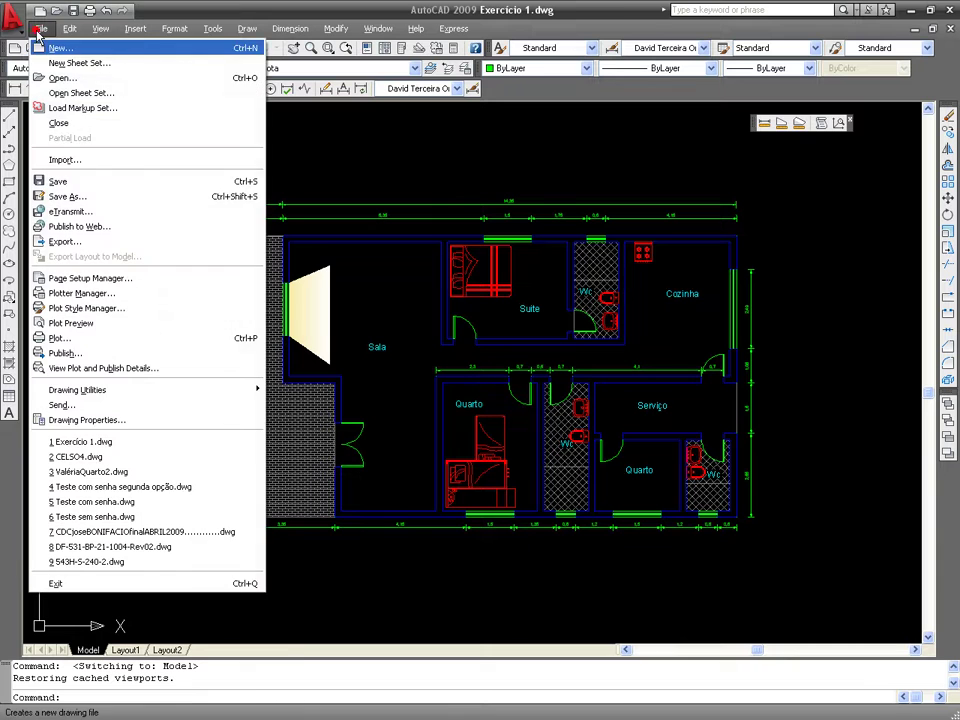
left_click(116, 197)
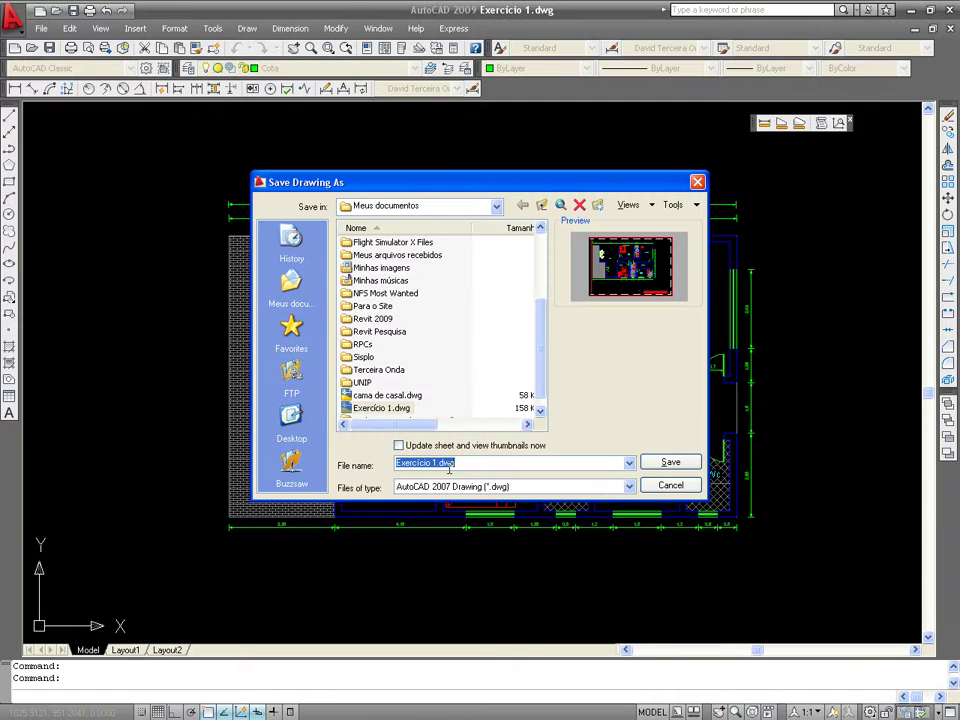
left_click(434, 462)
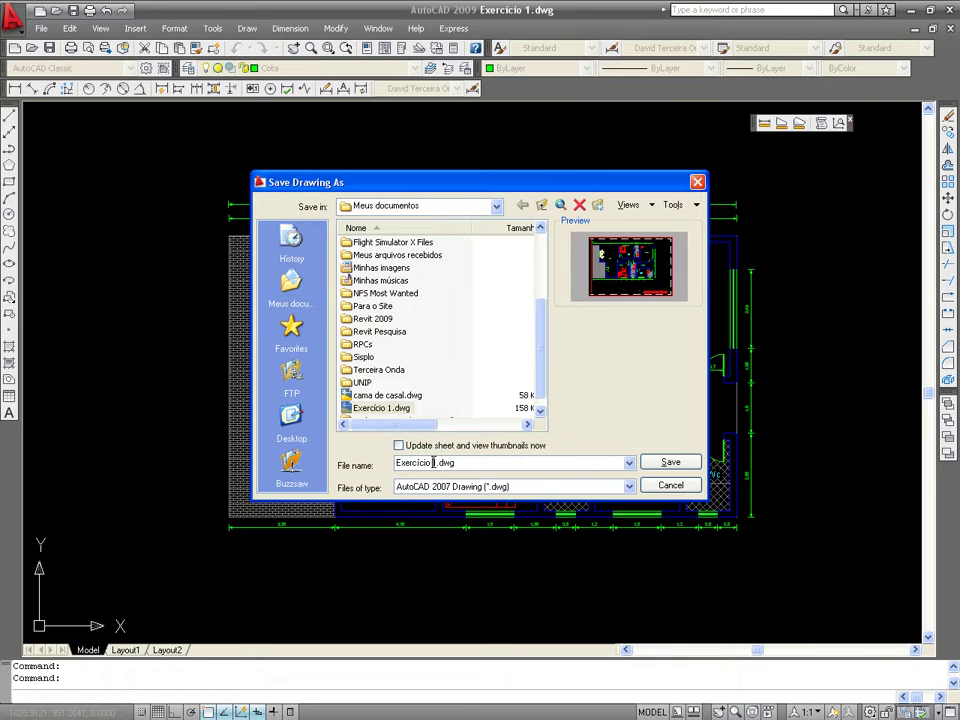
left_click(434, 462)
key("BackSpace")
key("BackSpace")
key("BackSpace")
key("BackSpace")
key("BackSpace")
type("Template")
key("BackSpace")
key("BackSpace")
key("BackSpace")
type("Modelo ")
type("David")
type(" 1")
key("BackSpace")
key("BackSpace")
type("2009")
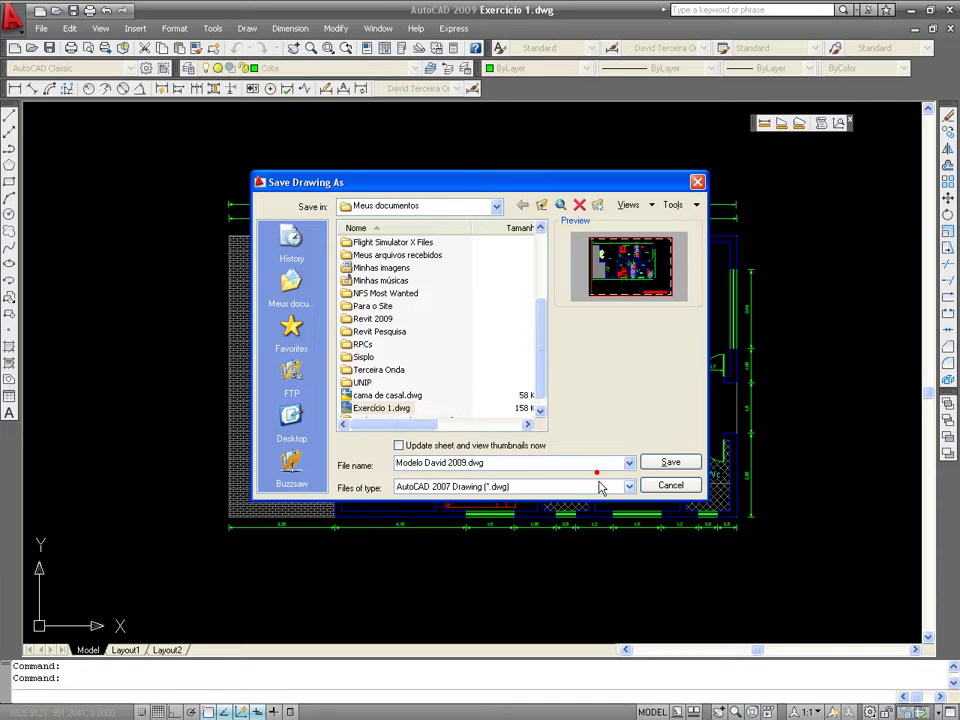
left_click(604, 486)
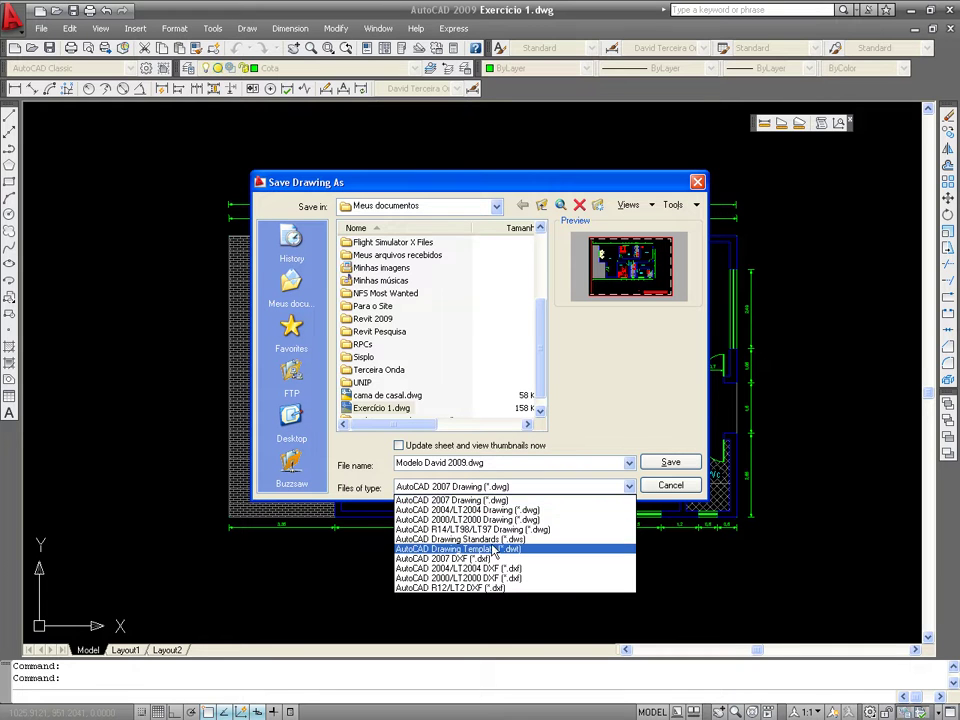
- Save as an AutoCAD Drawing Template (*.dwt) in the Template folder, accepting the template options
left_click(528, 556)
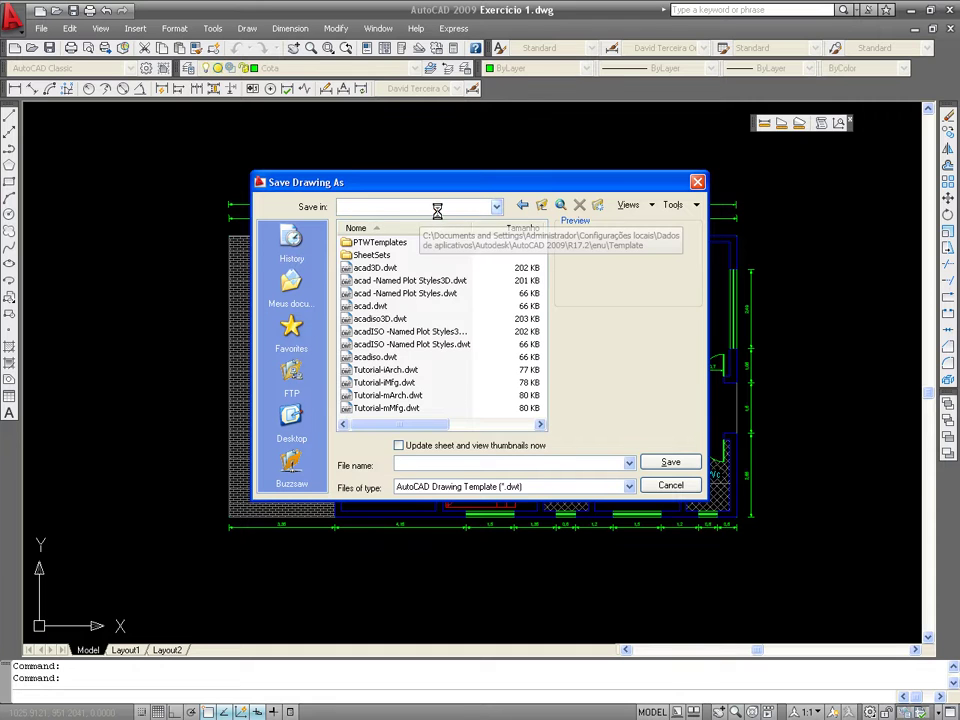
left_click(438, 208)
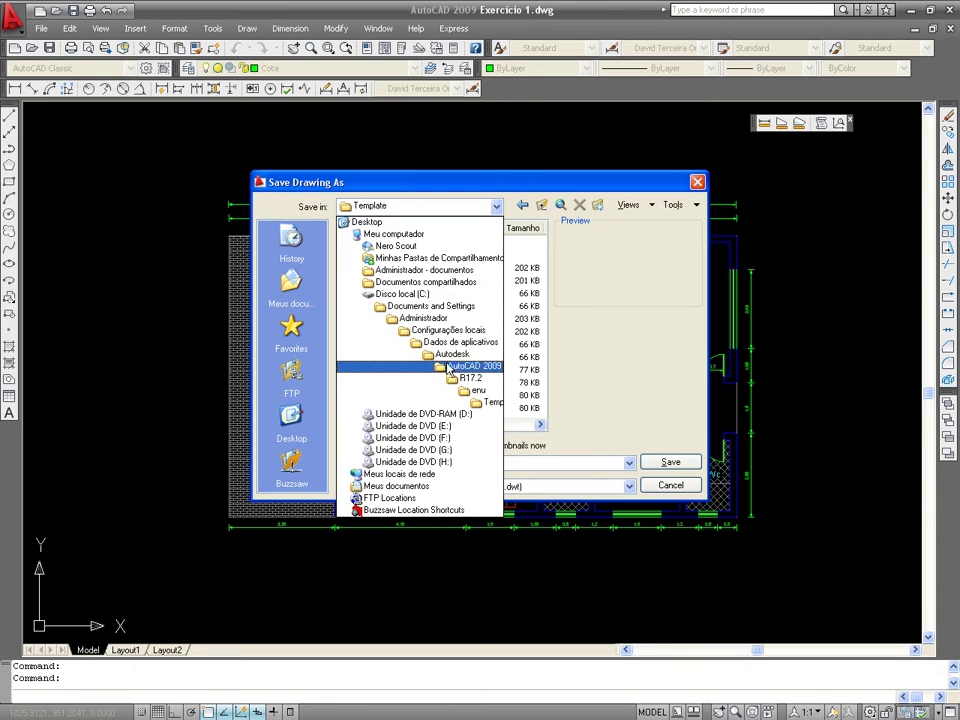
left_click(588, 372)
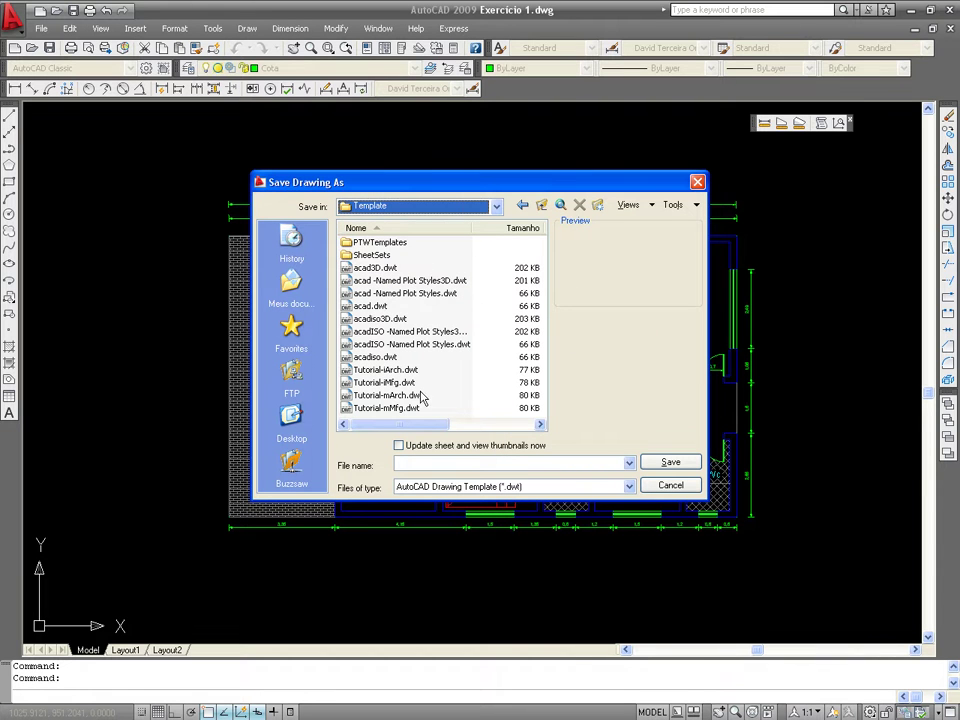
left_click(423, 461)
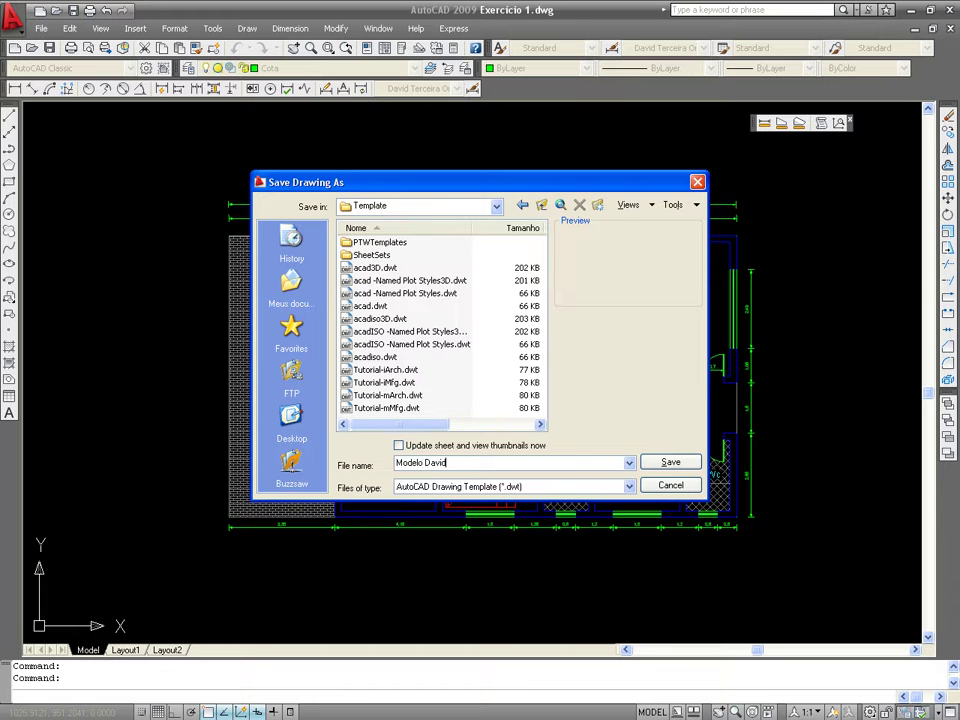
type("Modelo David 2009")
left_click(671, 462)
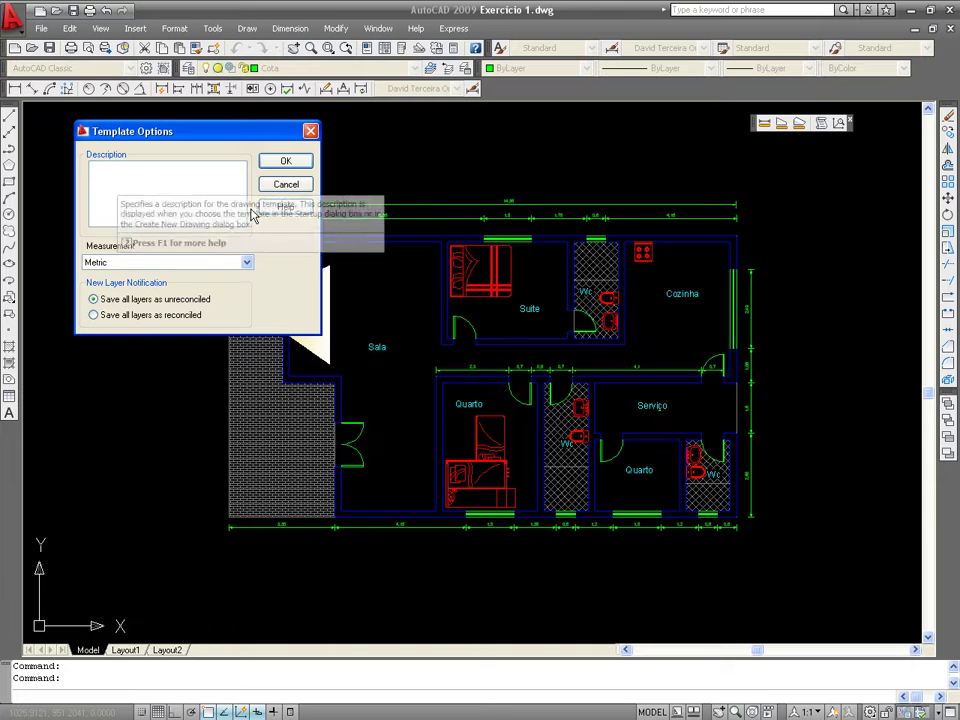
left_click(284, 161)
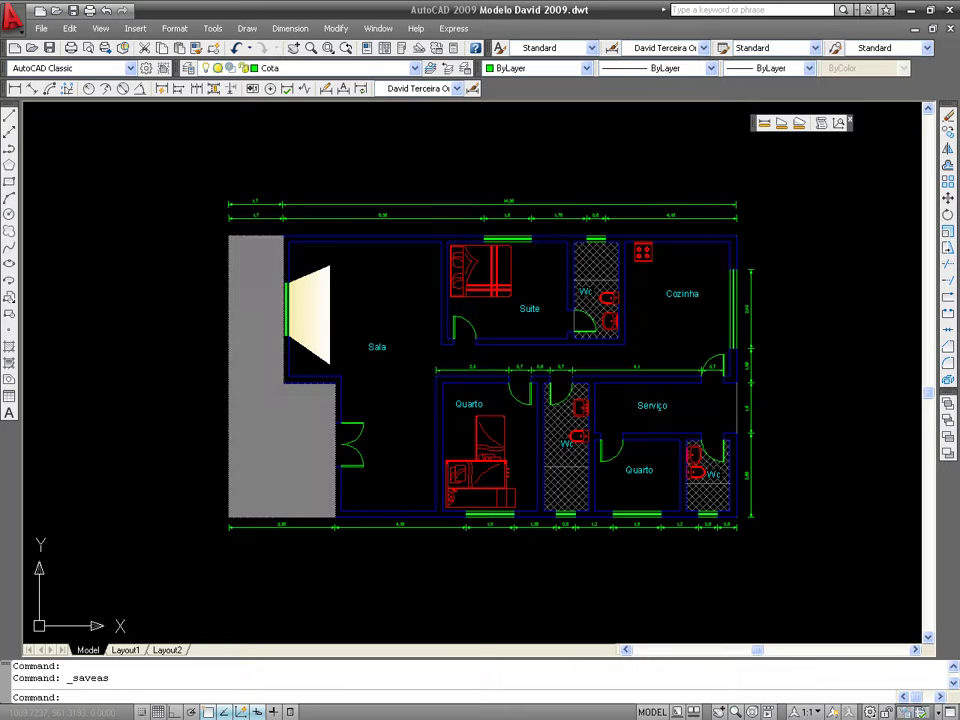
- Move the Suite bed block and the Cozinha stove block into the empty space left of the plan
left_click(494, 277)
left_click(510, 270)
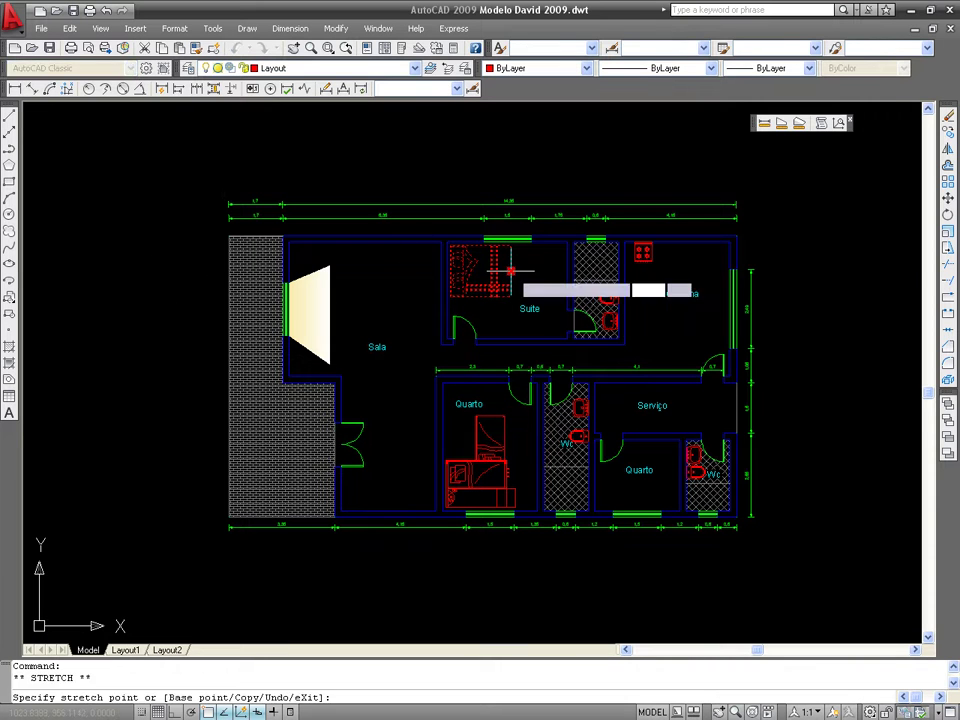
left_click(129, 242)
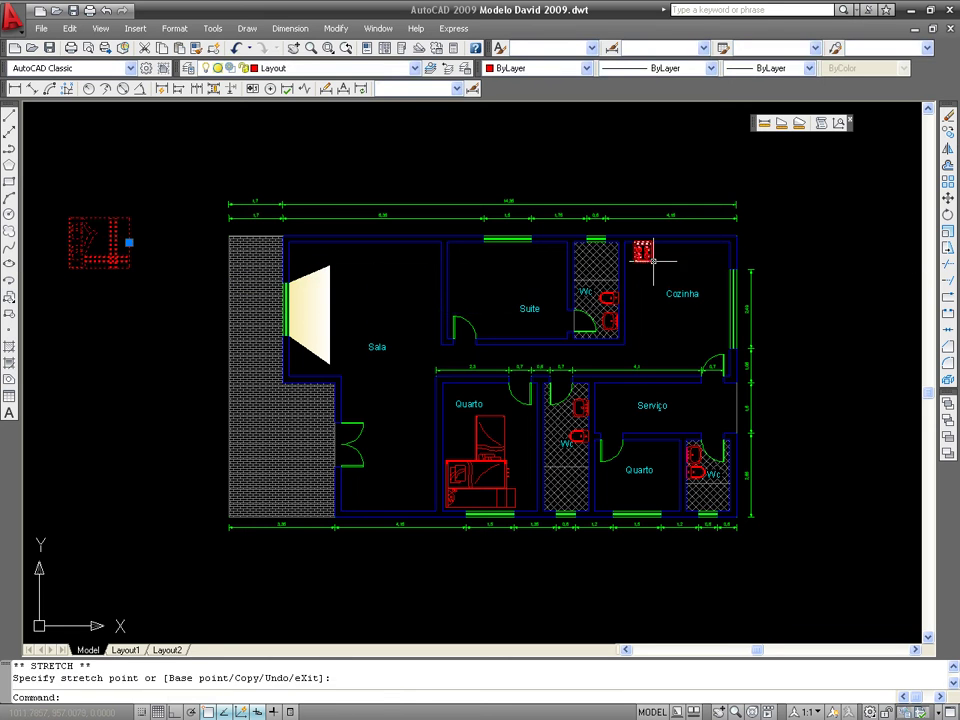
key("Escape")
left_click(129, 242)
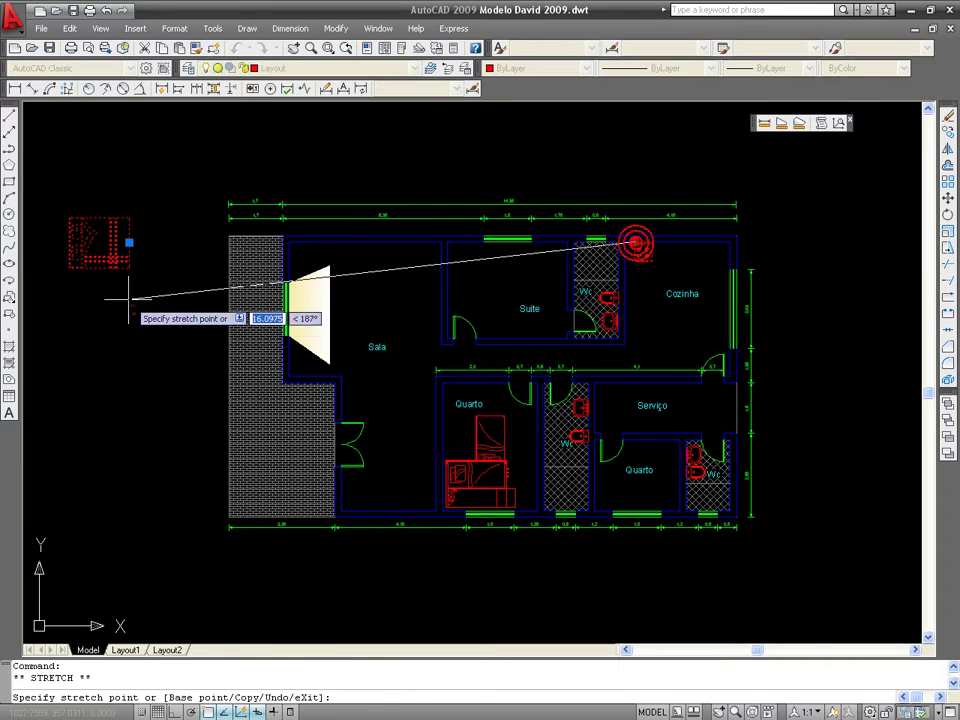
left_click(70, 286)
- Select the toilet and sink fixtures in the Suite Wc
left_click(610, 298)
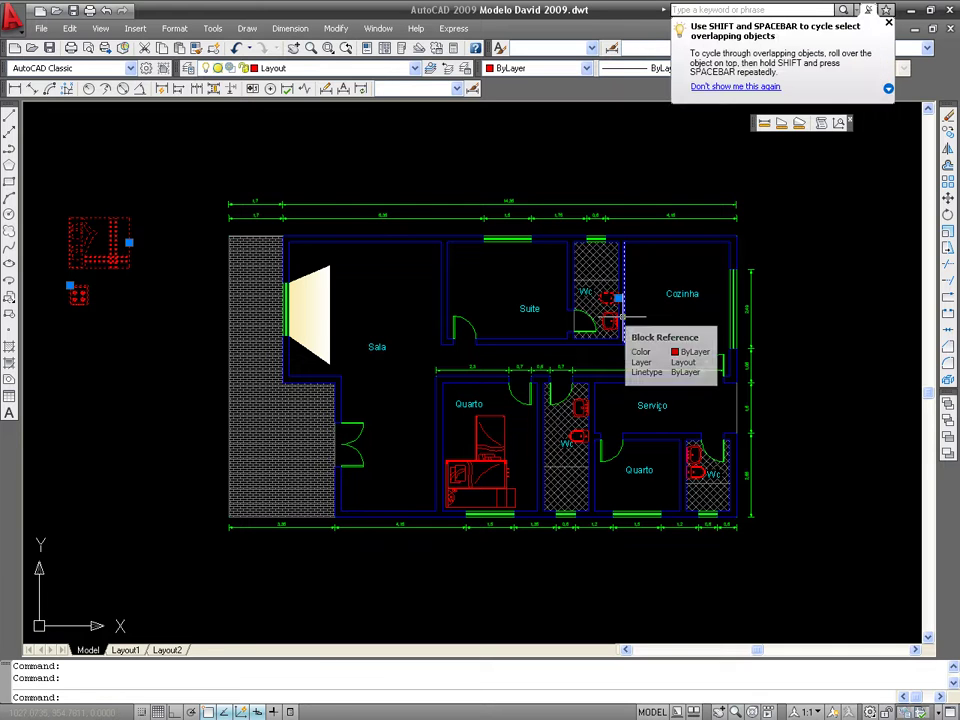
key("Escape")
key("Escape")
scroll(620, 316, "up", 5)
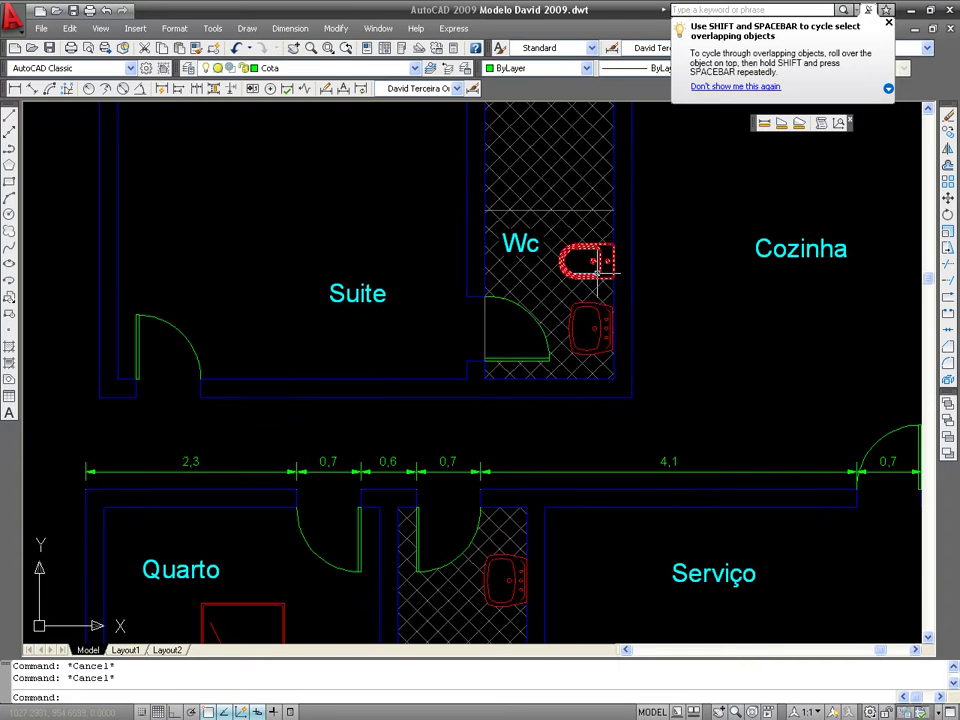
left_click(598, 262)
left_click(614, 322)
left_click(597, 327)
left_click(607, 321)
scroll(639, 392, "down", 4)
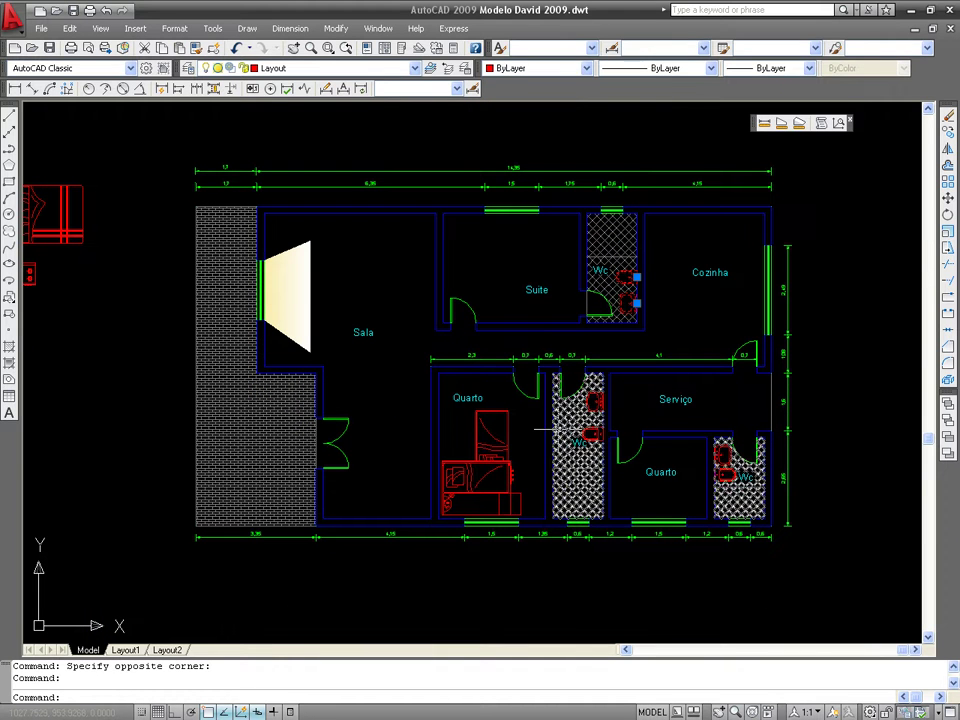
- Move the selected Suite Wc fixtures left of the plan beside the other blocks
type("m")
key("Return")
left_click(628, 298)
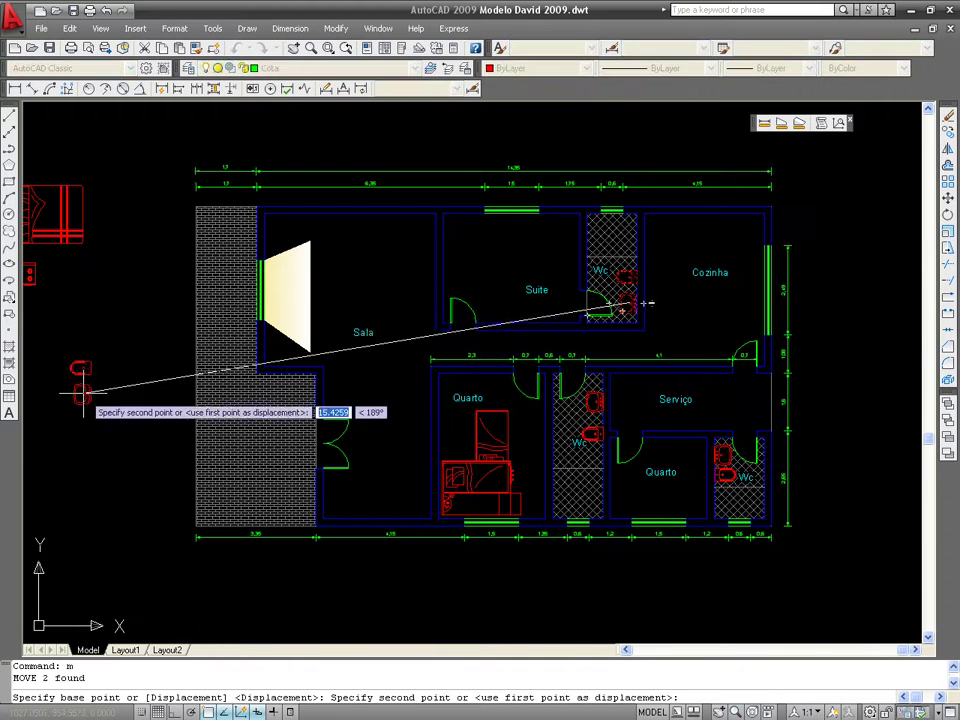
middle_click_drag(75, 386, 198, 341)
left_click(155, 272)
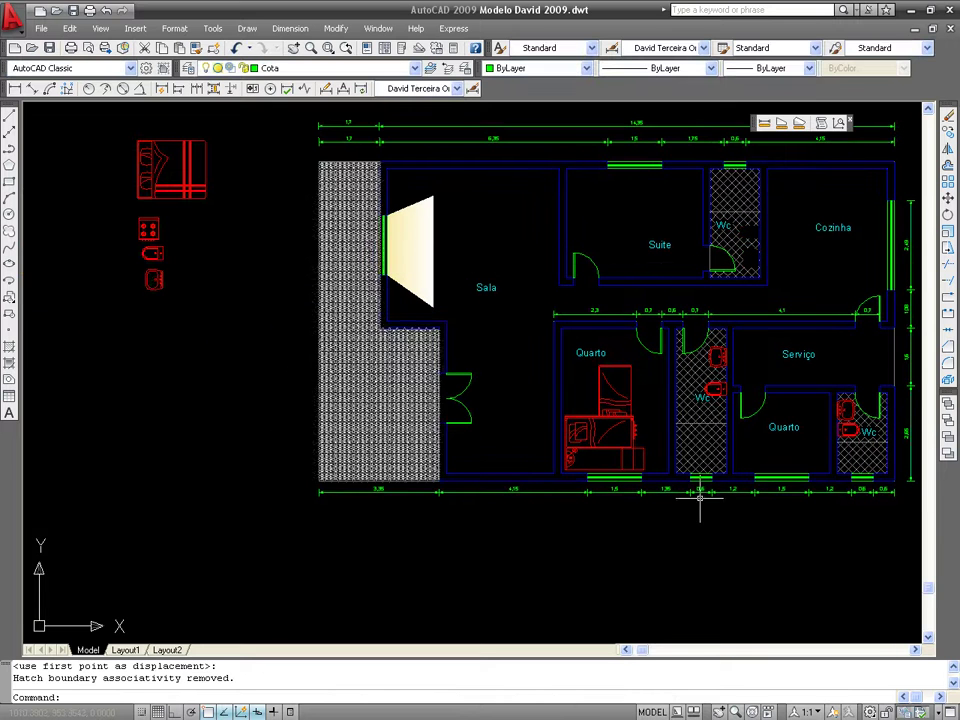
- Move the central Wc toilet and sink and the small Wc toilet out to the plan's left
middle_click_drag(719, 481, 681, 470)
left_click(680, 377)
left_click(680, 345)
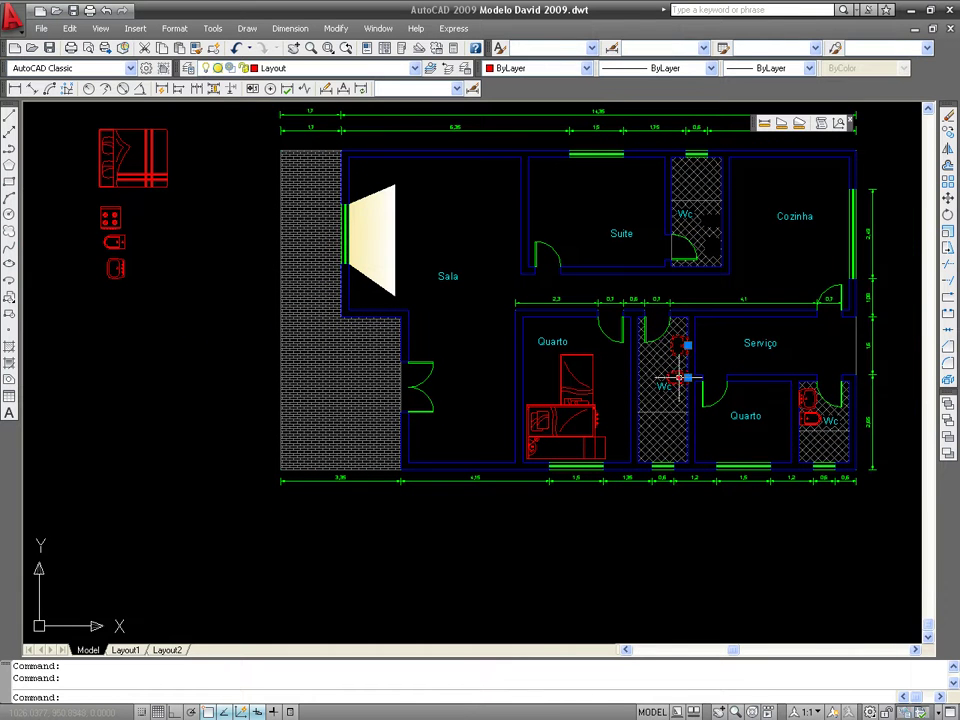
left_click(808, 400)
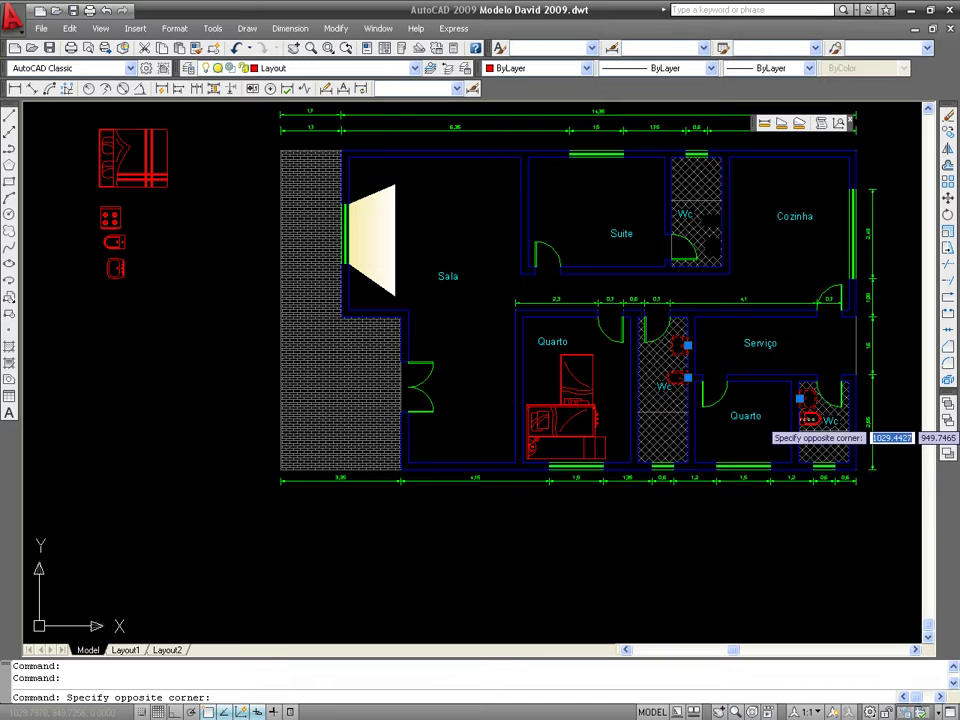
left_click(800, 417)
key("ctrl+1")
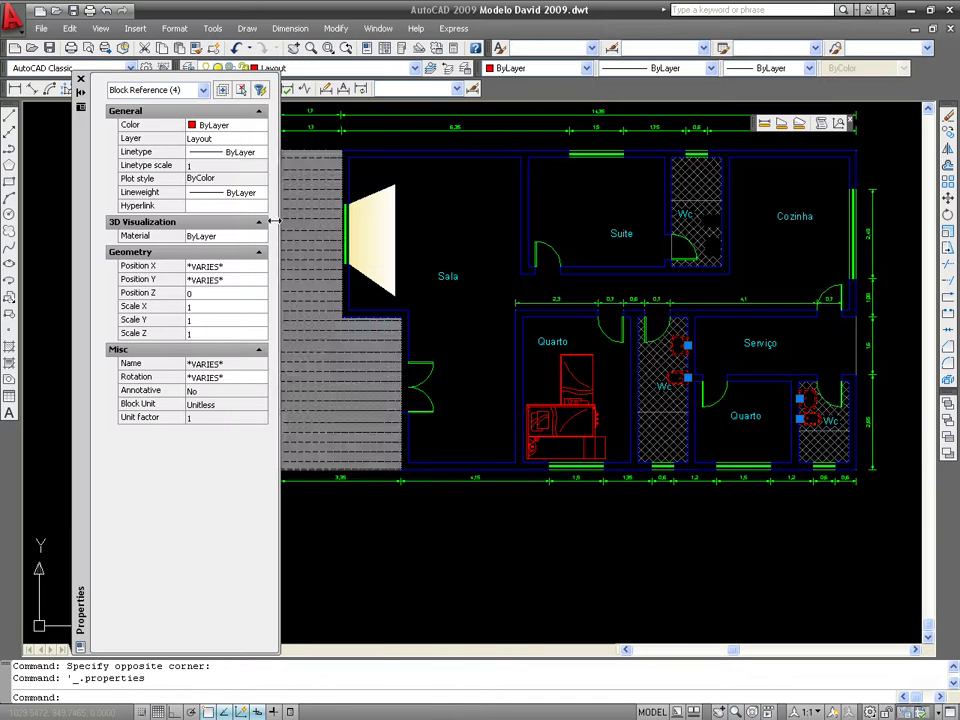
key("ctrl+1")
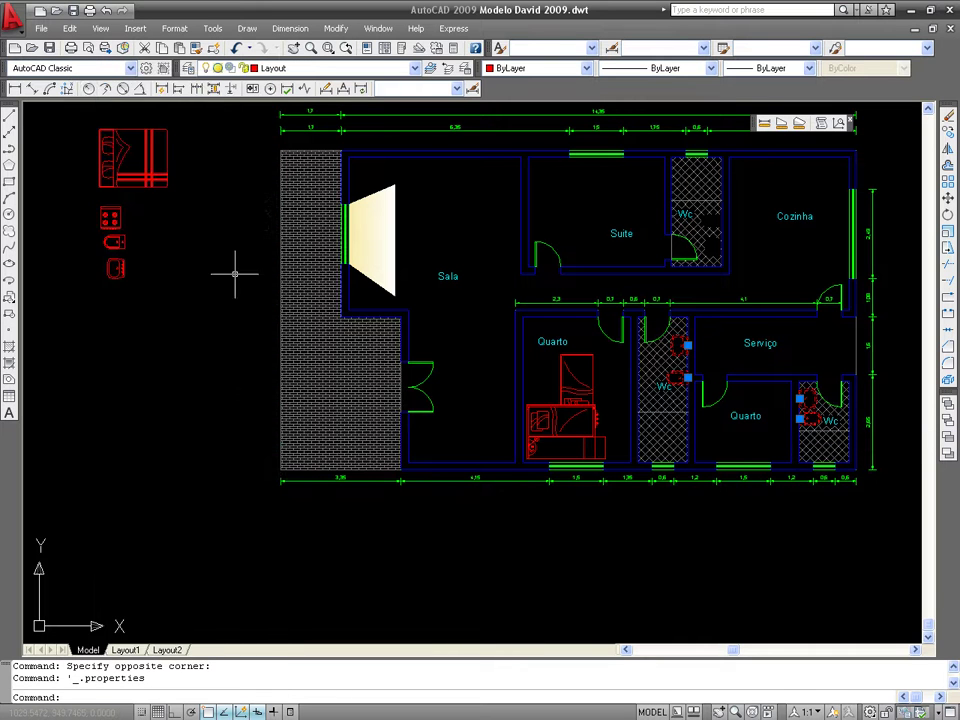
type("m")
key("Return")
left_click(679, 378)
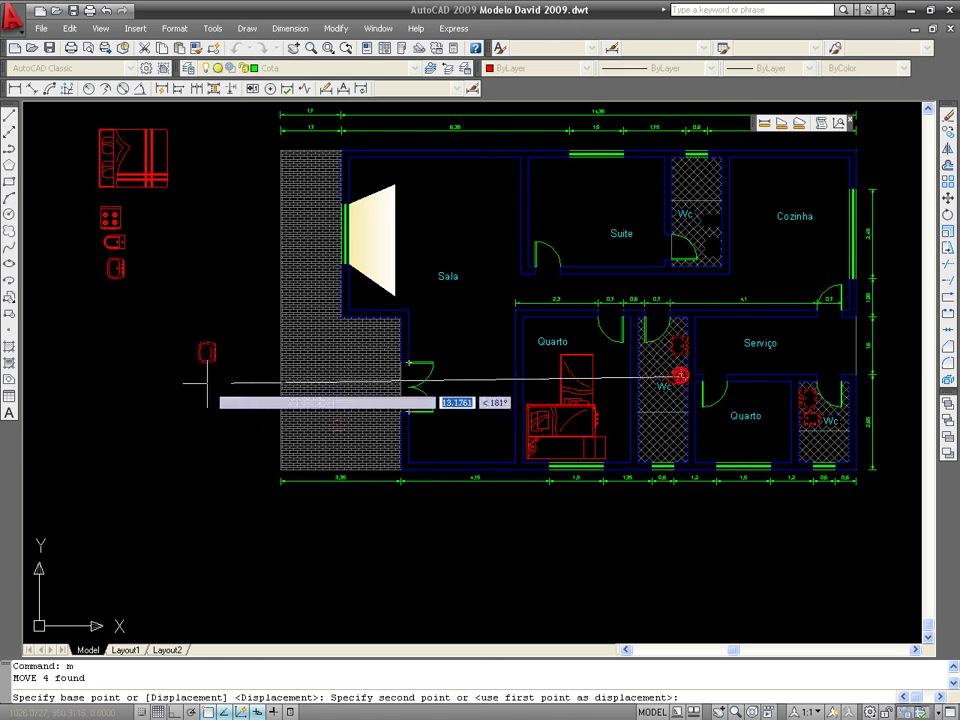
left_click(113, 337)
- Reposition the toilet block so it lines up with the other blocks
left_click(252, 314)
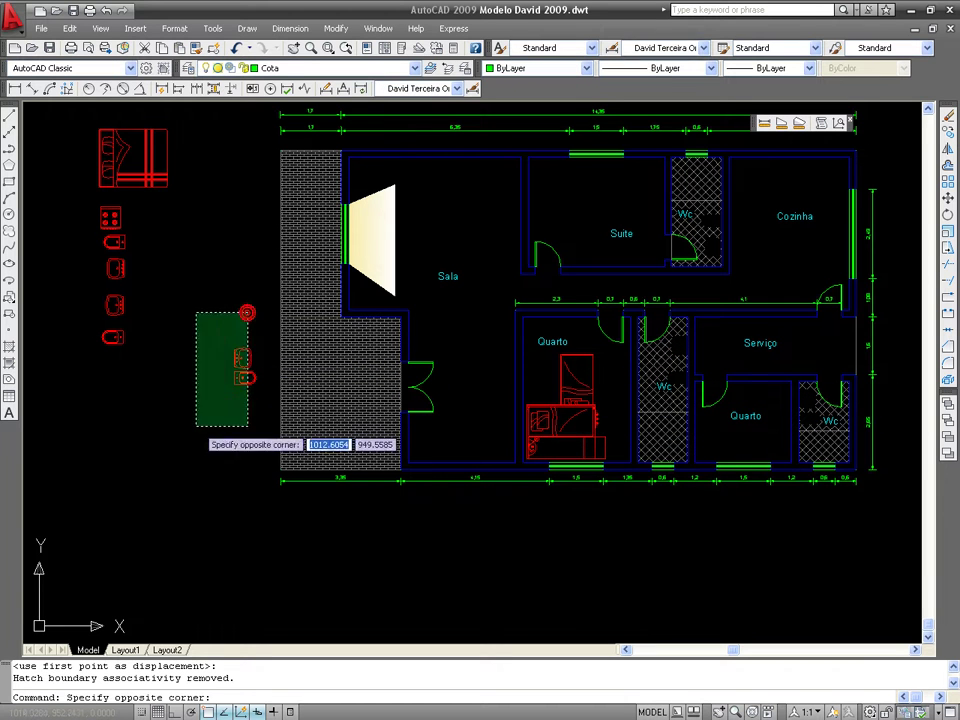
left_click(197, 425)
type("m")
key("Return")
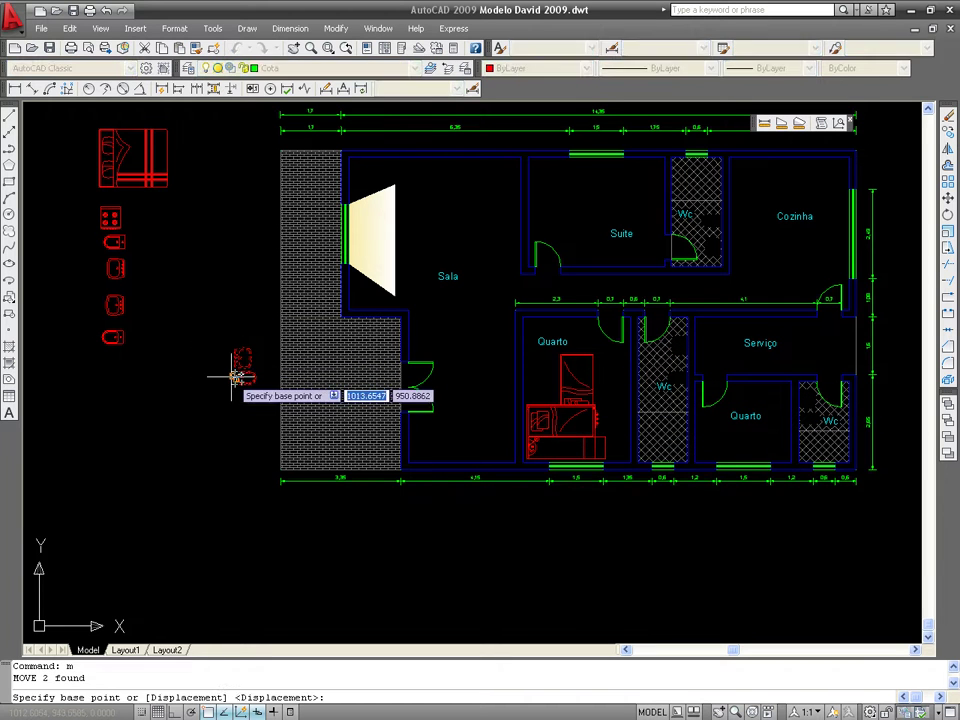
left_click(231, 378)
left_click(100, 385)
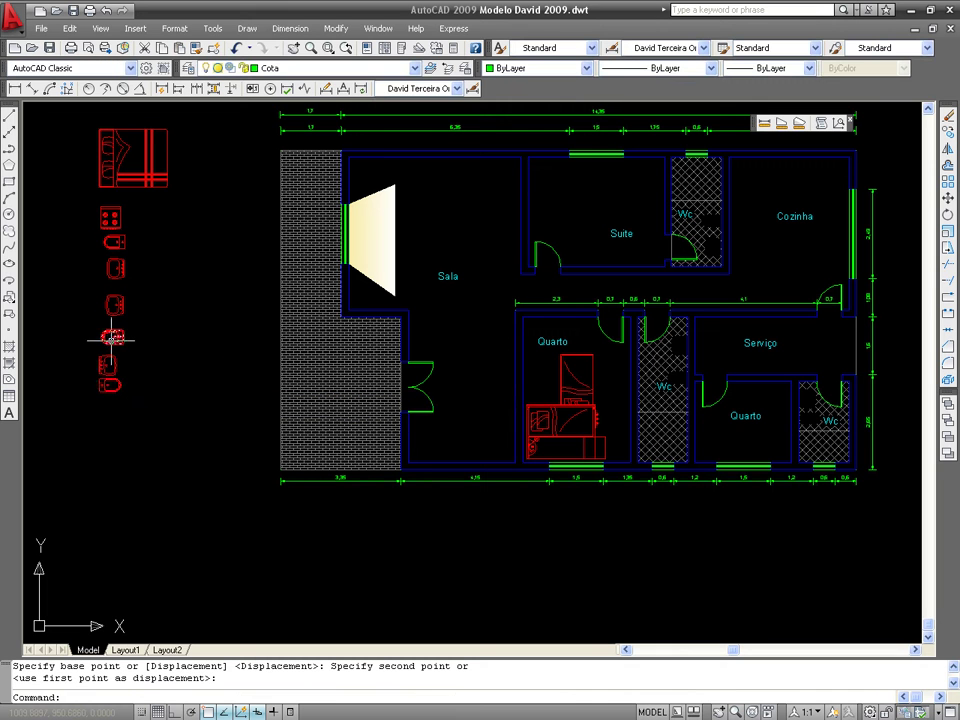
- Move the red Quarto furniture block to the lower left below the others
left_click(561, 427)
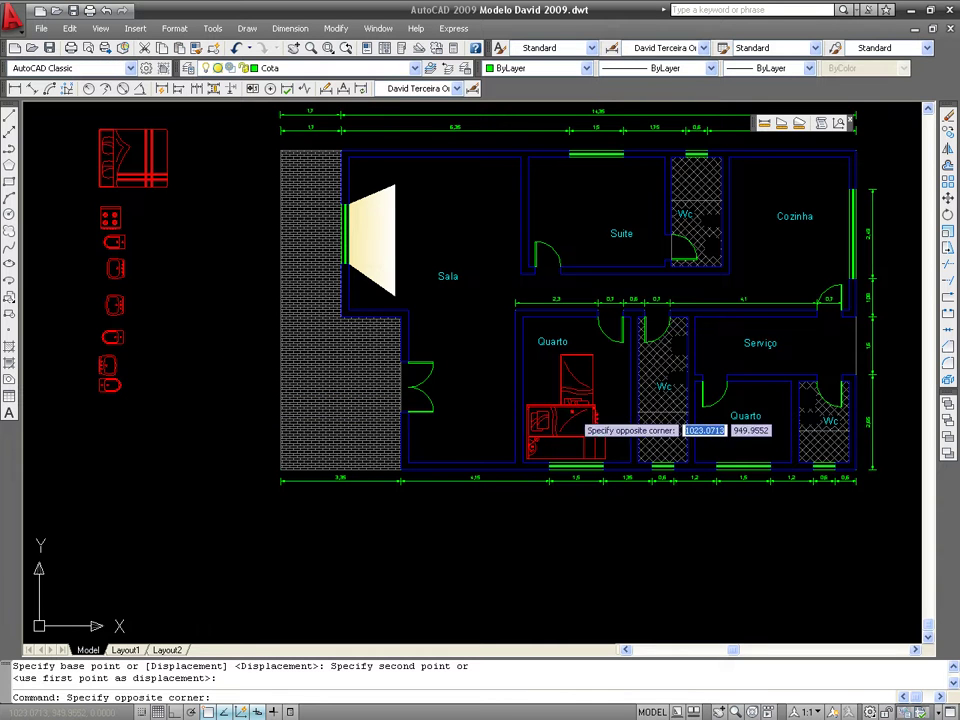
left_click(567, 401)
type("m")
key("Return")
left_click(527, 408)
left_click(122, 458)
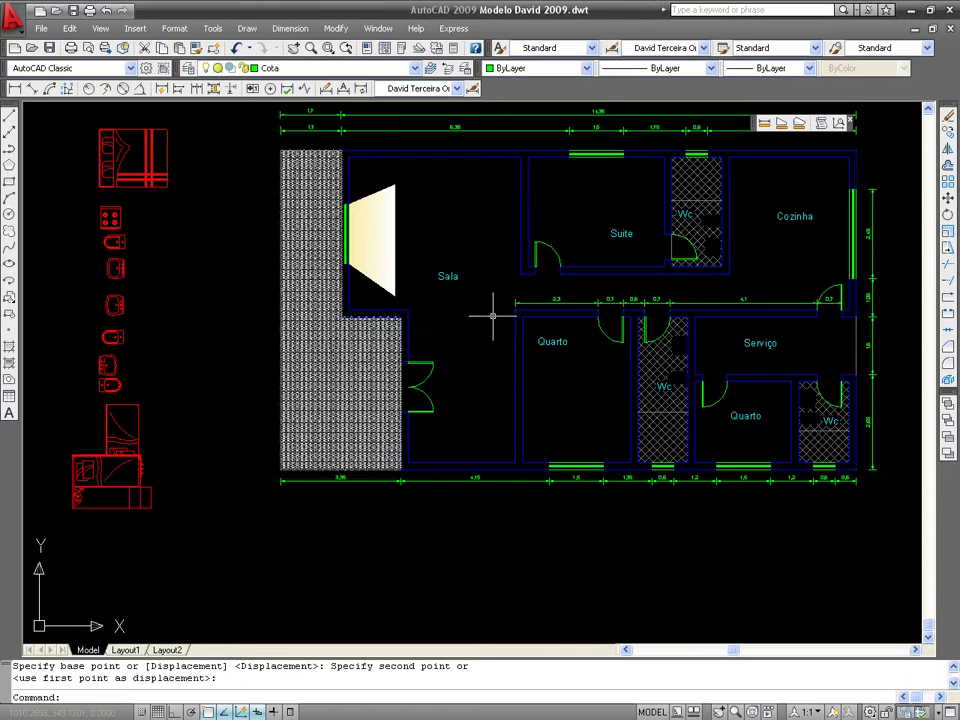
- Copy the Sala label to below the furniture blocks at the lower left
left_click(455, 276)
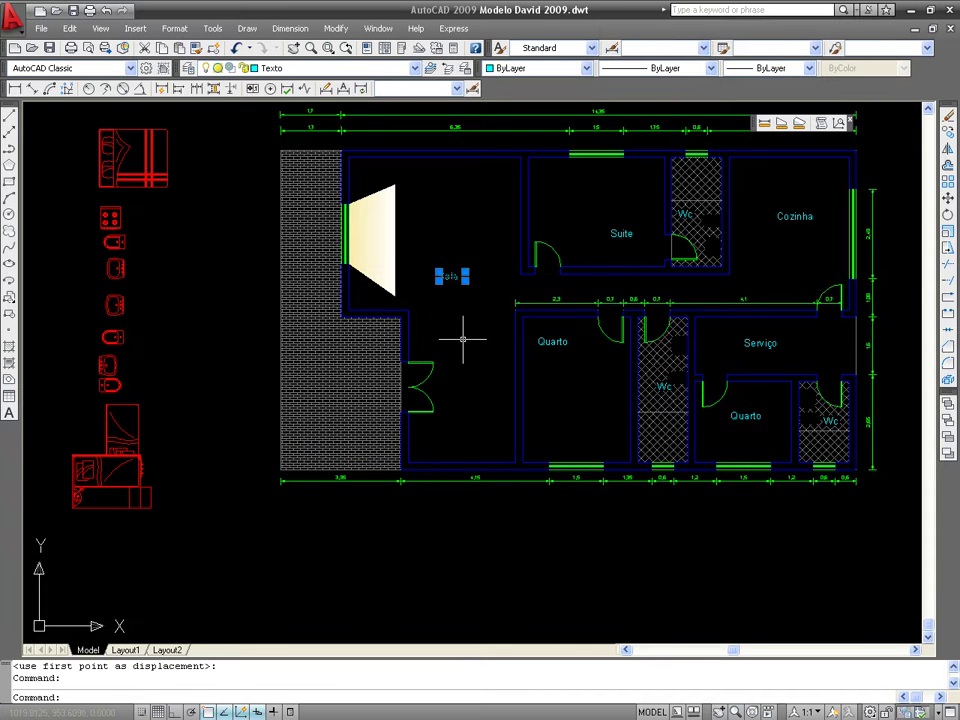
type("co")
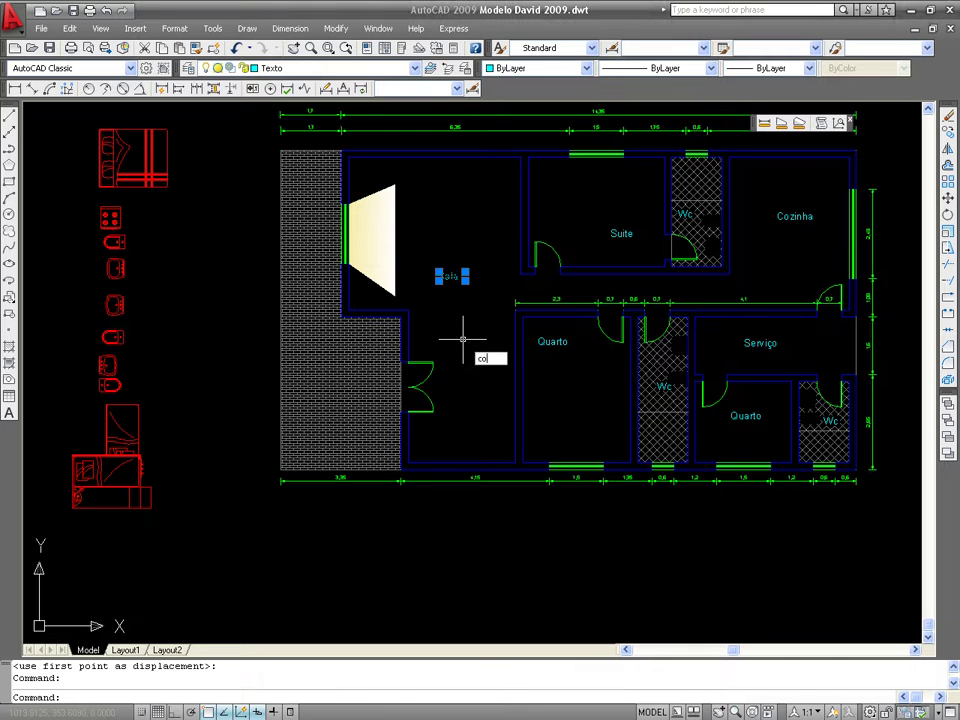
key("Return")
left_click(461, 300)
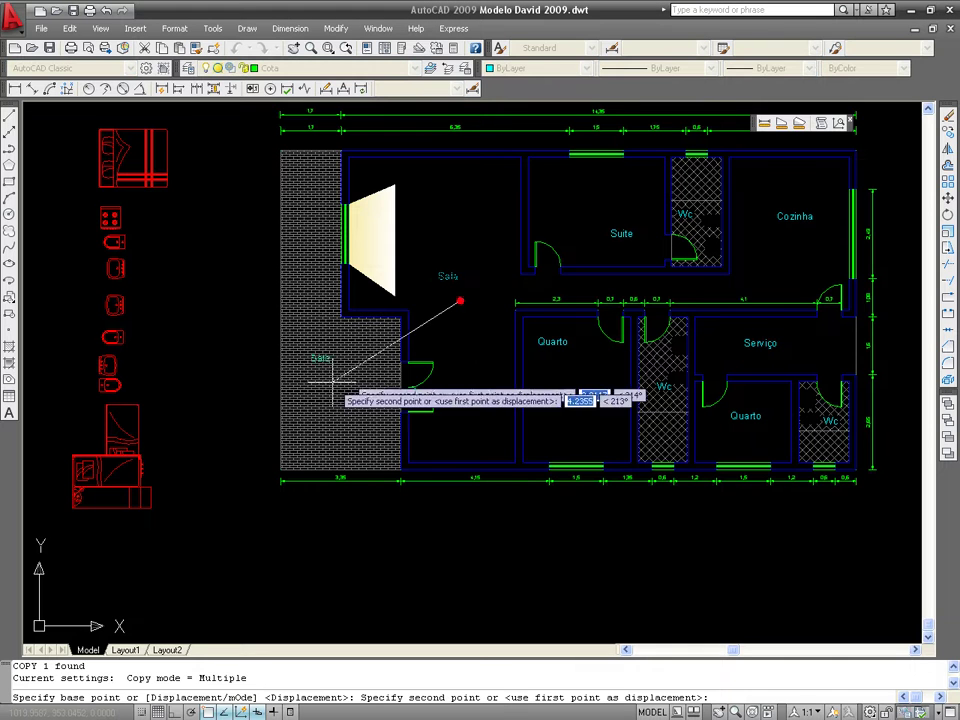
left_click(102, 553)
key("Escape")
key("Escape")
- Window-select the entire floor plan and delete it
middle_click_drag(757, 345, 738, 397)
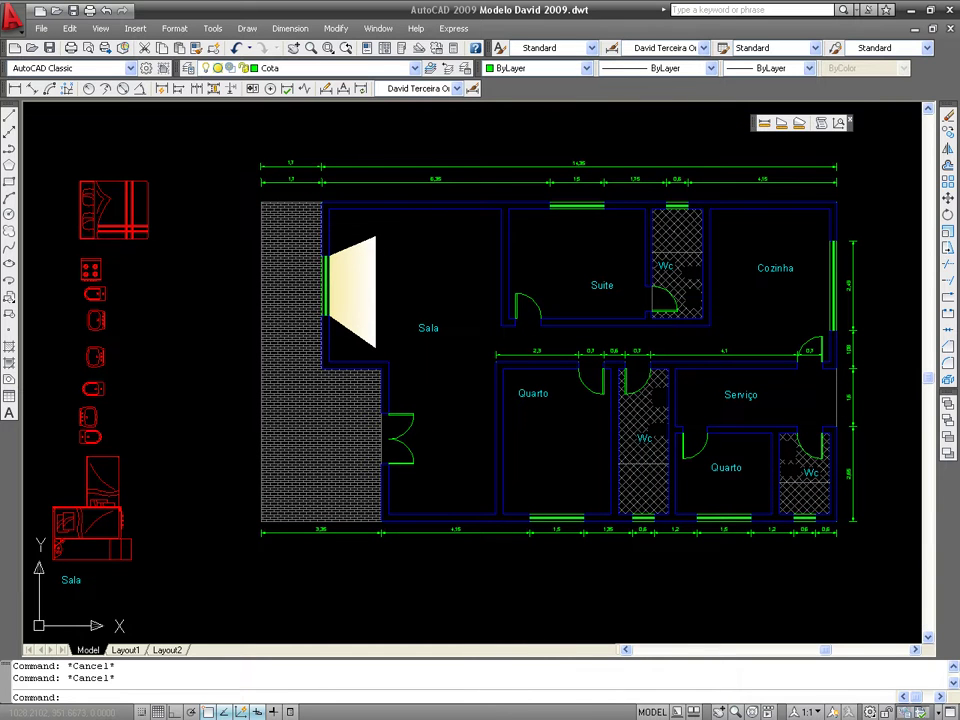
left_click(236, 141)
left_click(905, 605)
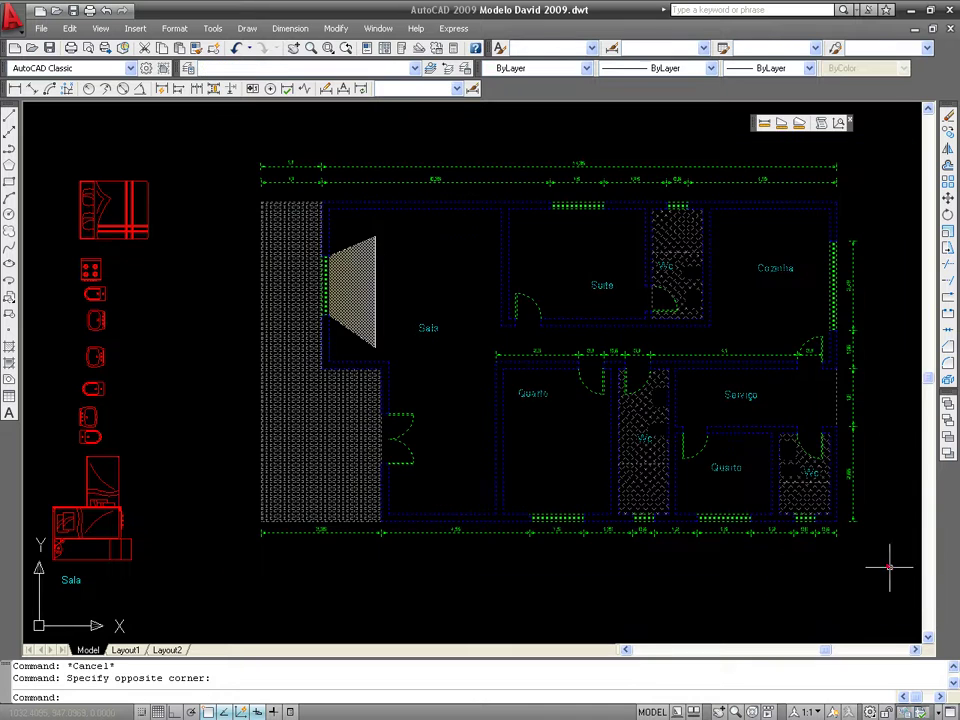
key("Delete")
- Check Layout1, return to Model space, and re-save the template
middle_click_drag(498, 424, 509, 406)
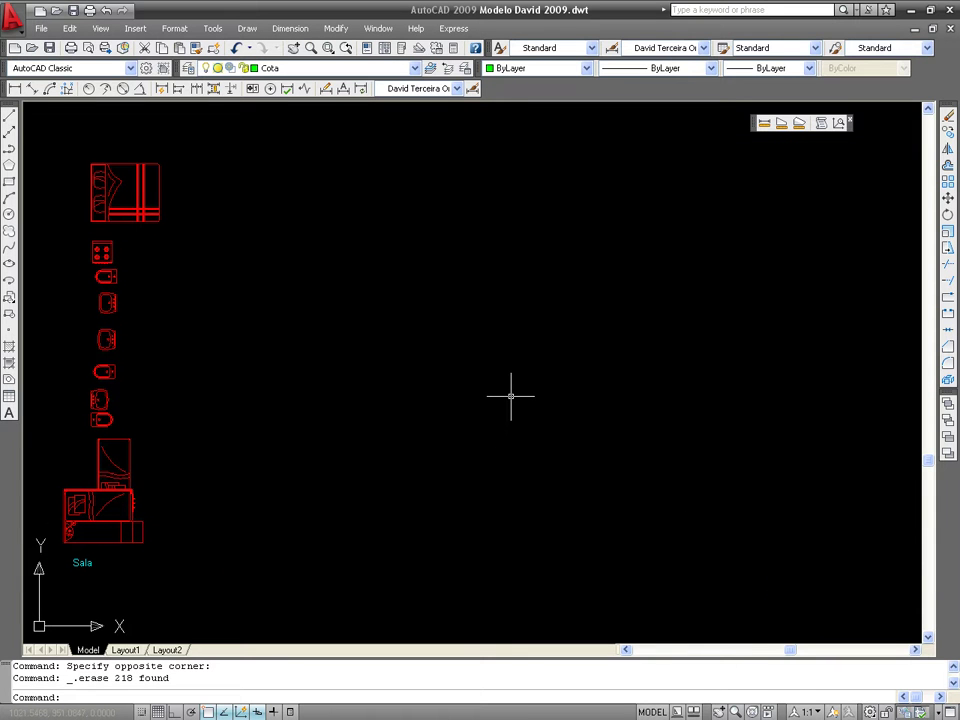
left_click(127, 650)
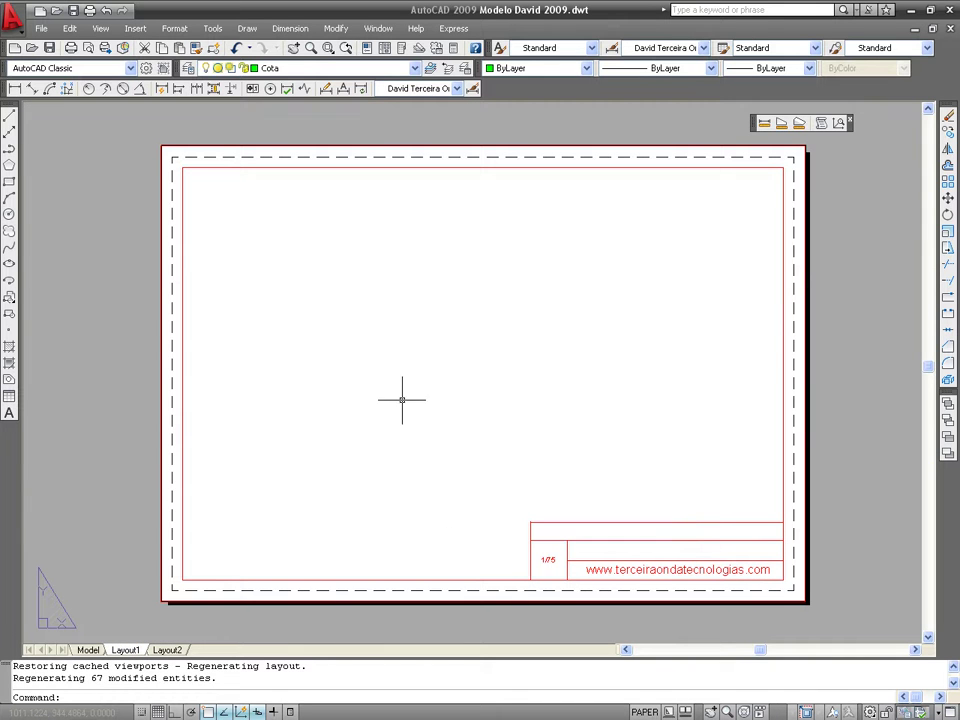
left_click(95, 651)
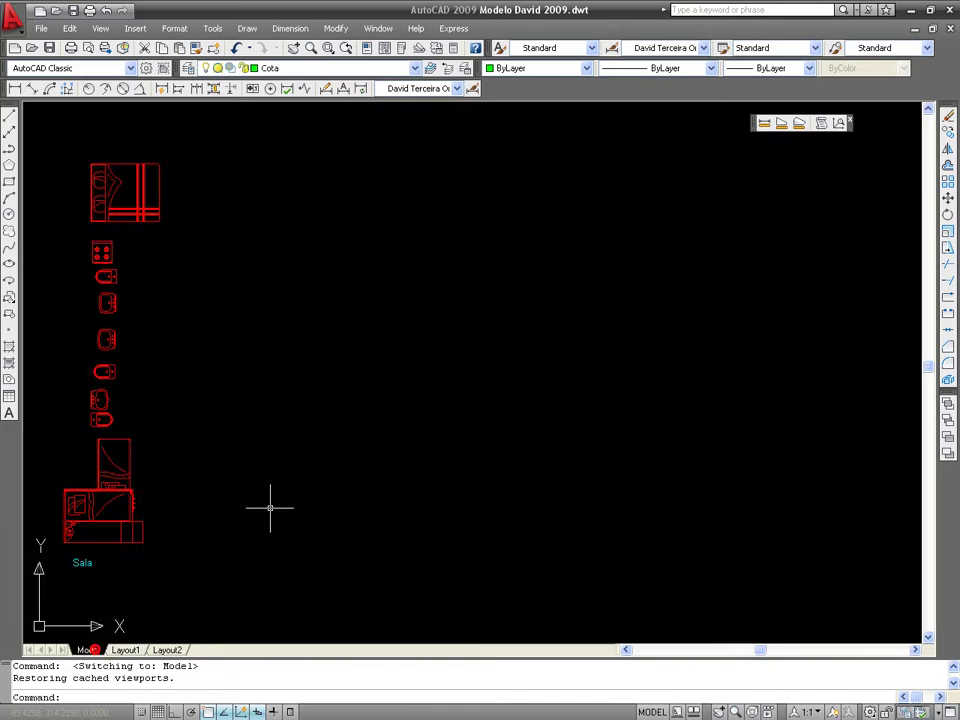
middle_click_drag(543, 326, 538, 324)
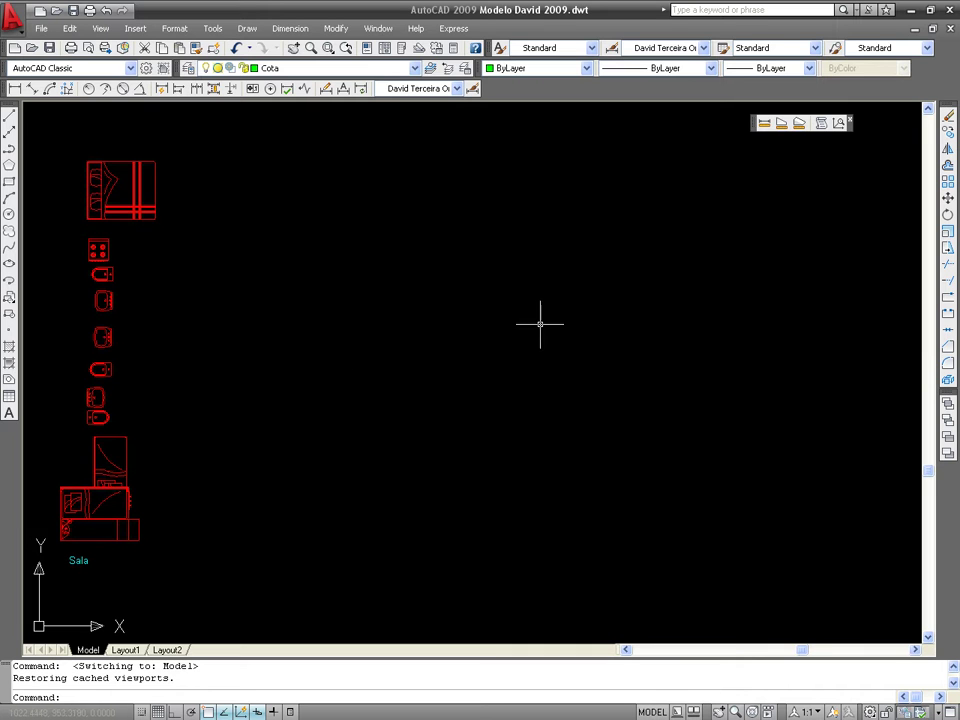
left_click(48, 47)
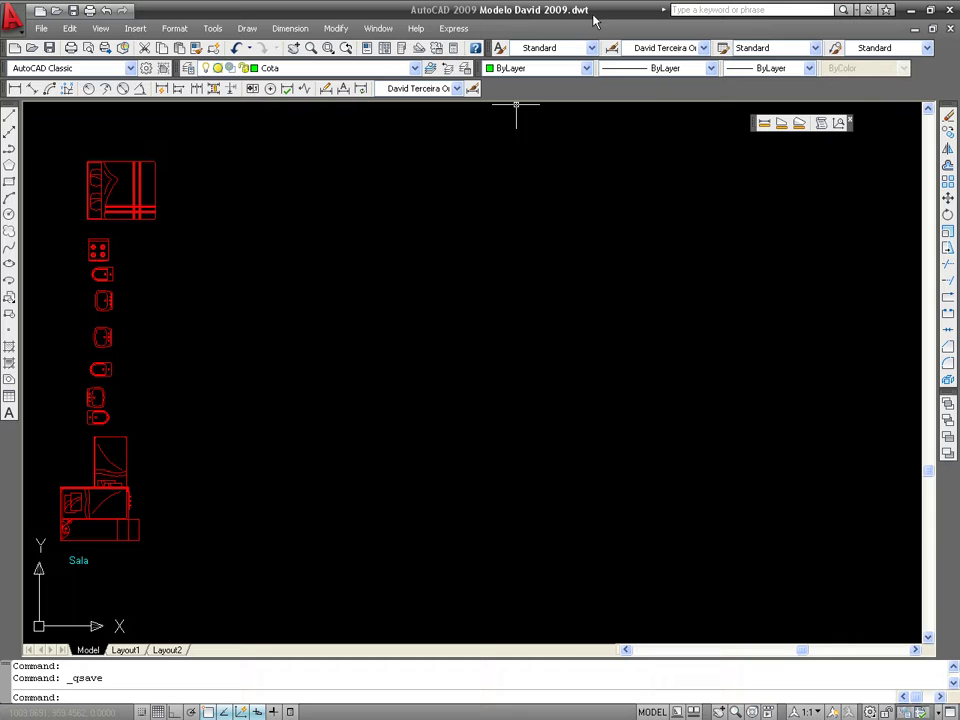
- Close the template and open a new drawing from the saved Modelo 2009 .dwt template
left_click(949, 28)
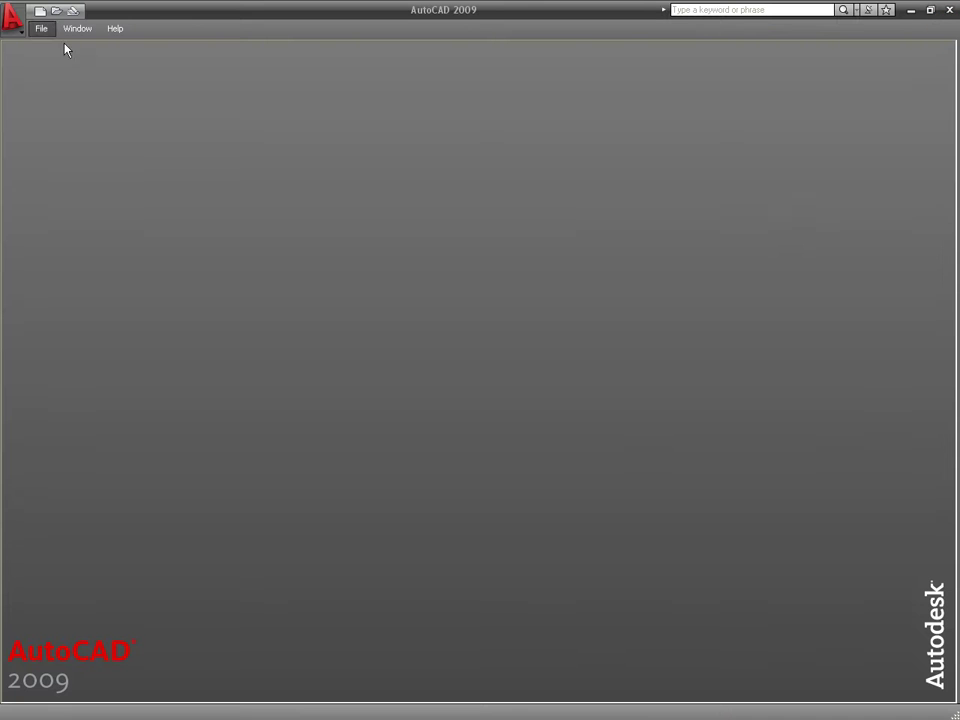
left_click(40, 12)
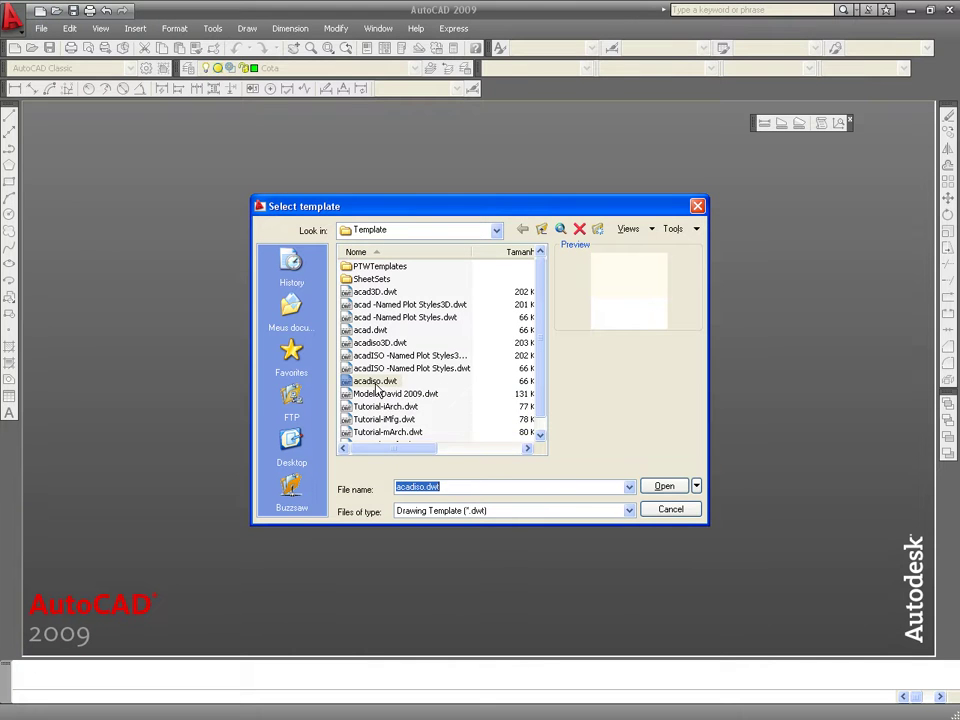
scroll(545, 321, "down", 2)
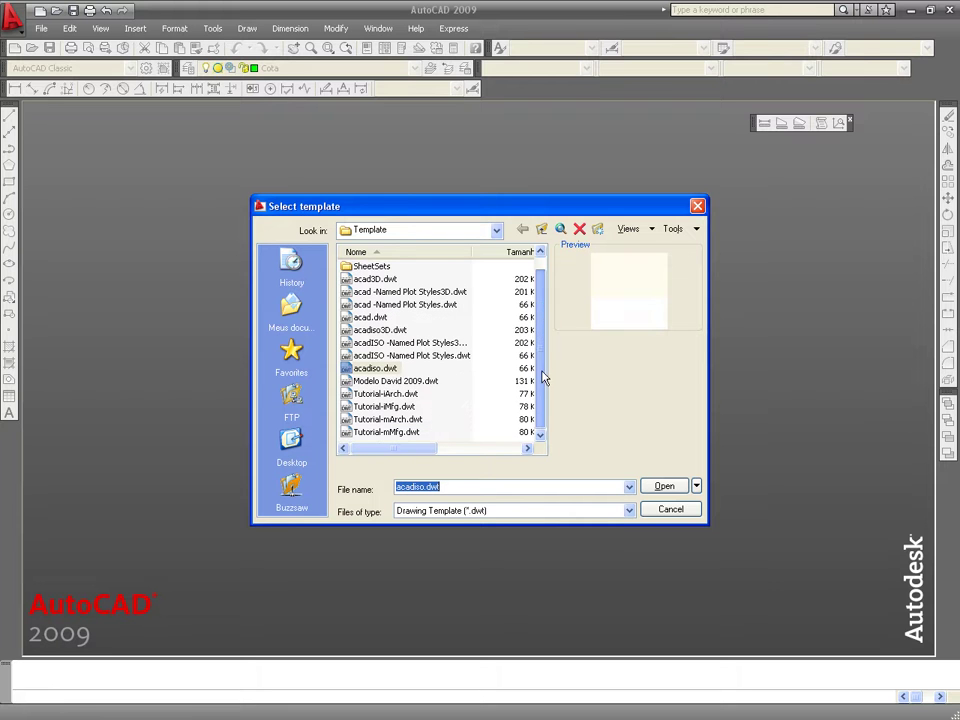
left_click(375, 381)
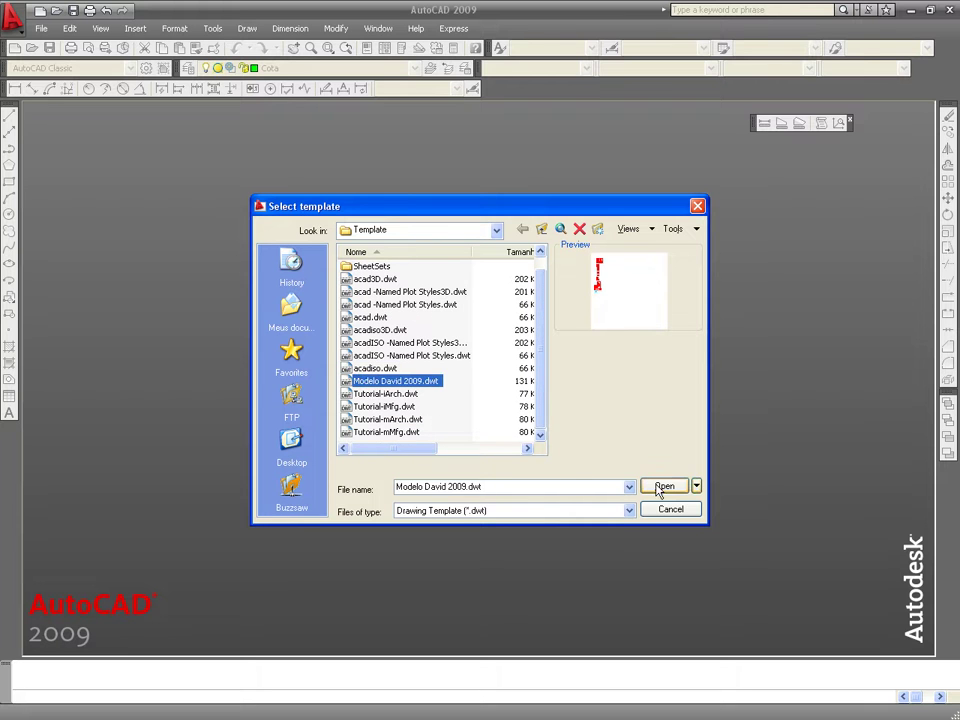
left_click(662, 486)
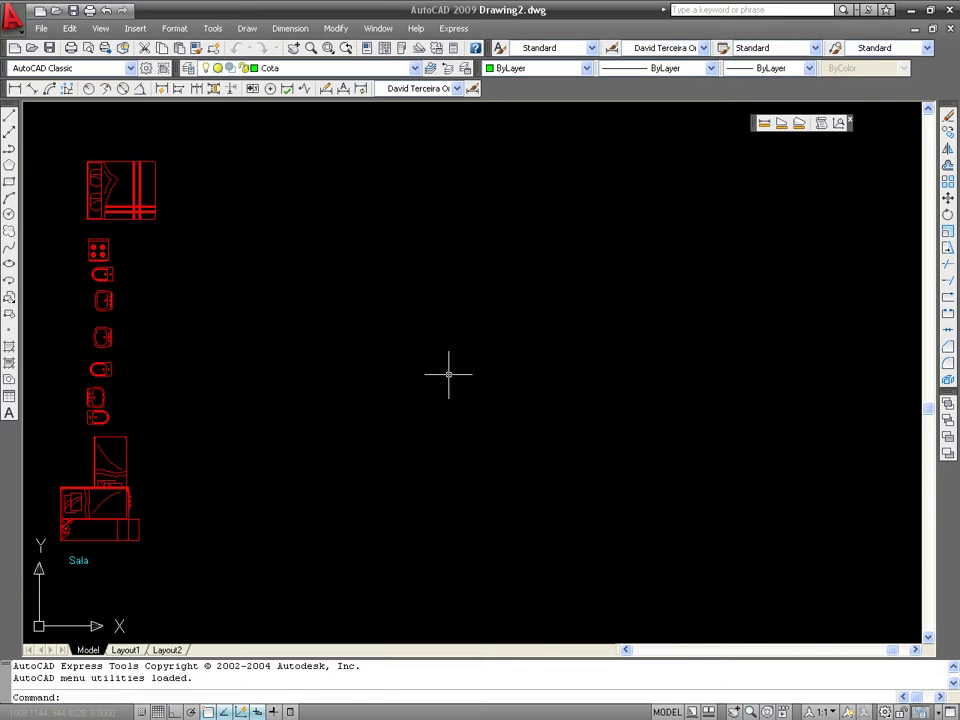
- Make Alvenaria the current layer, then check Layout1 and return to Model
left_click(411, 70)
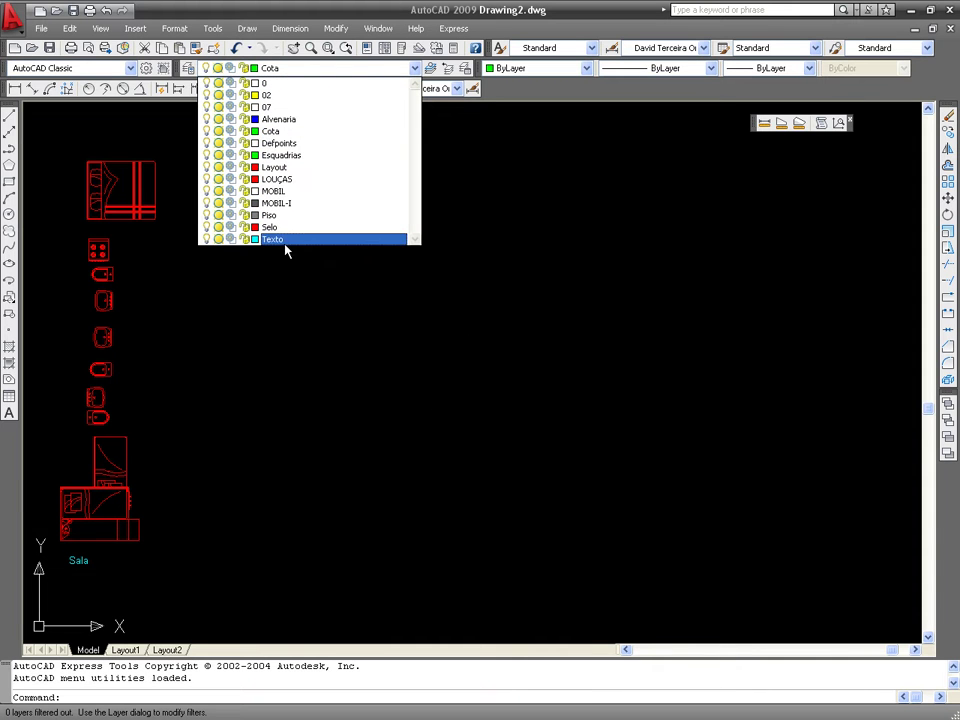
left_click(323, 127)
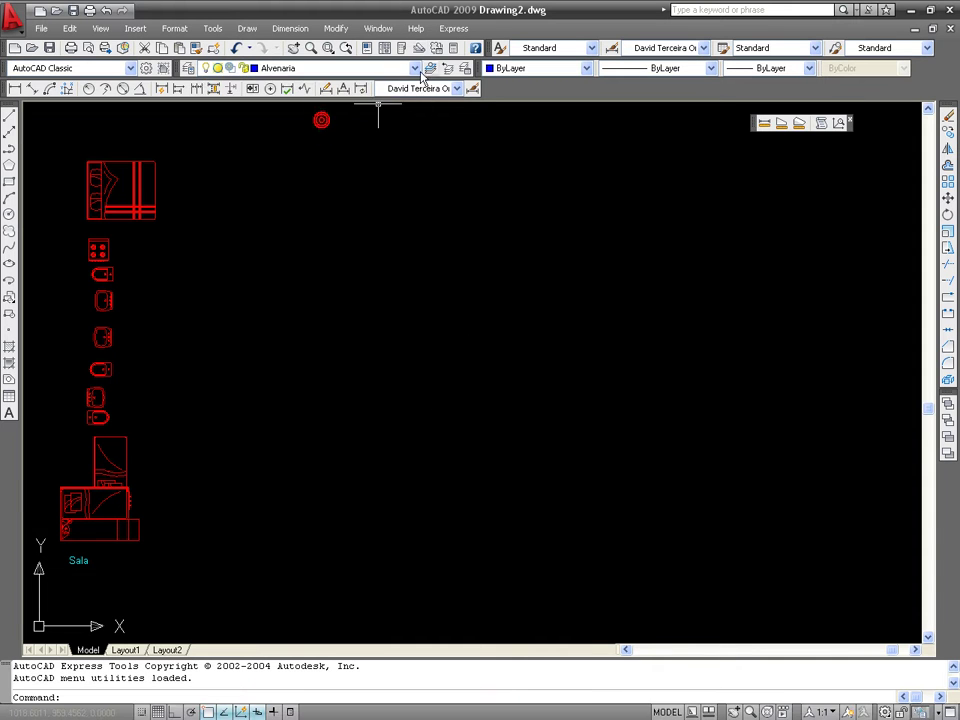
left_click(125, 650)
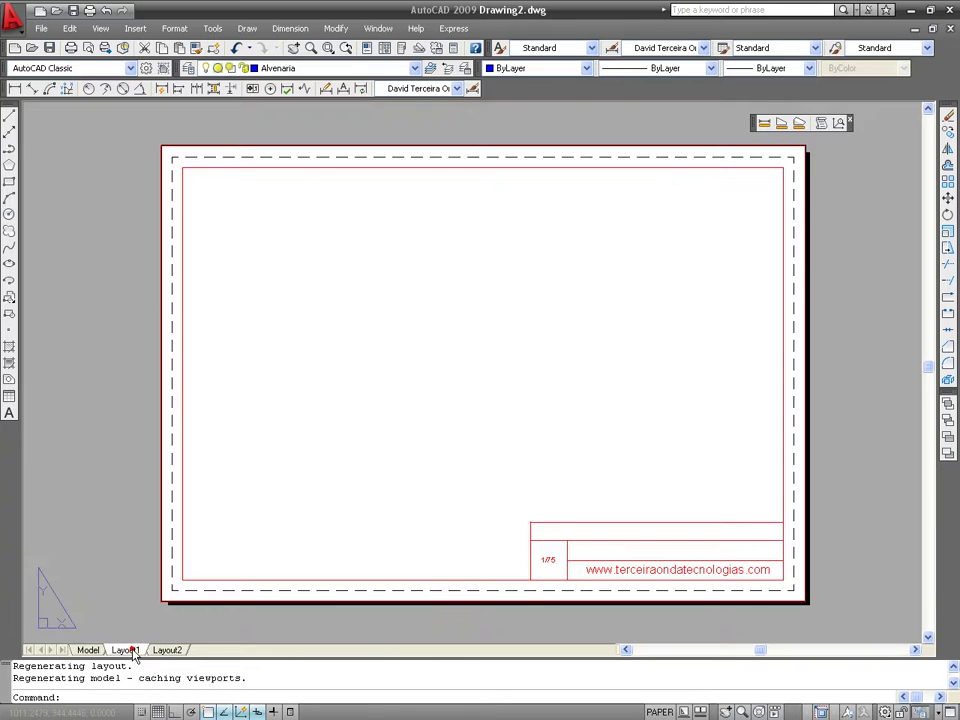
left_click(87, 650)
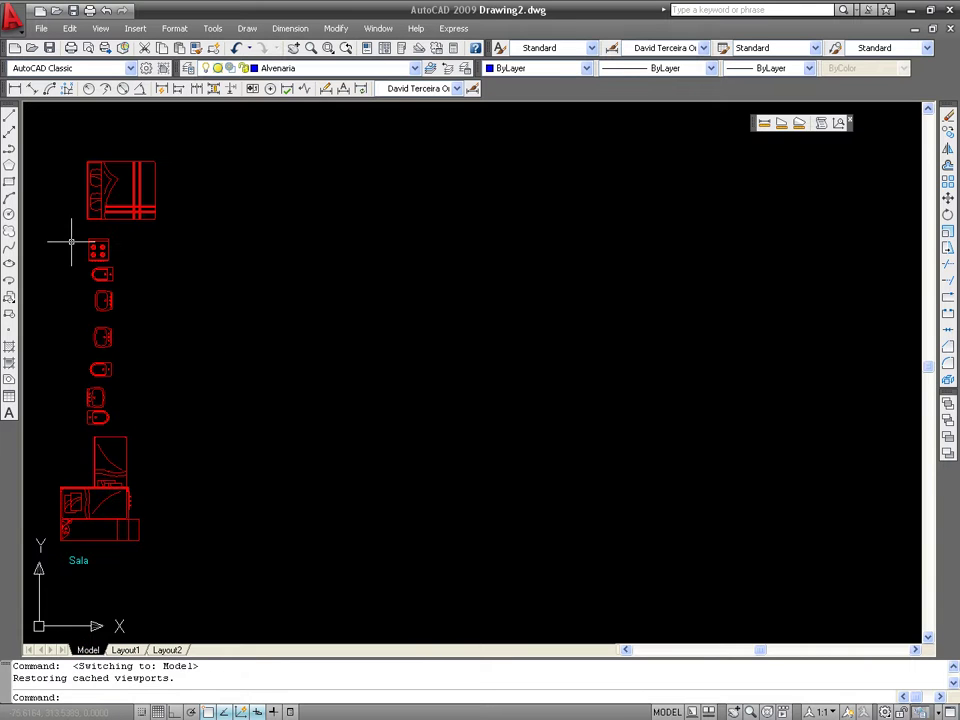
- Draw a test rectangle and a linear dimension along its top edge
left_click(9, 182)
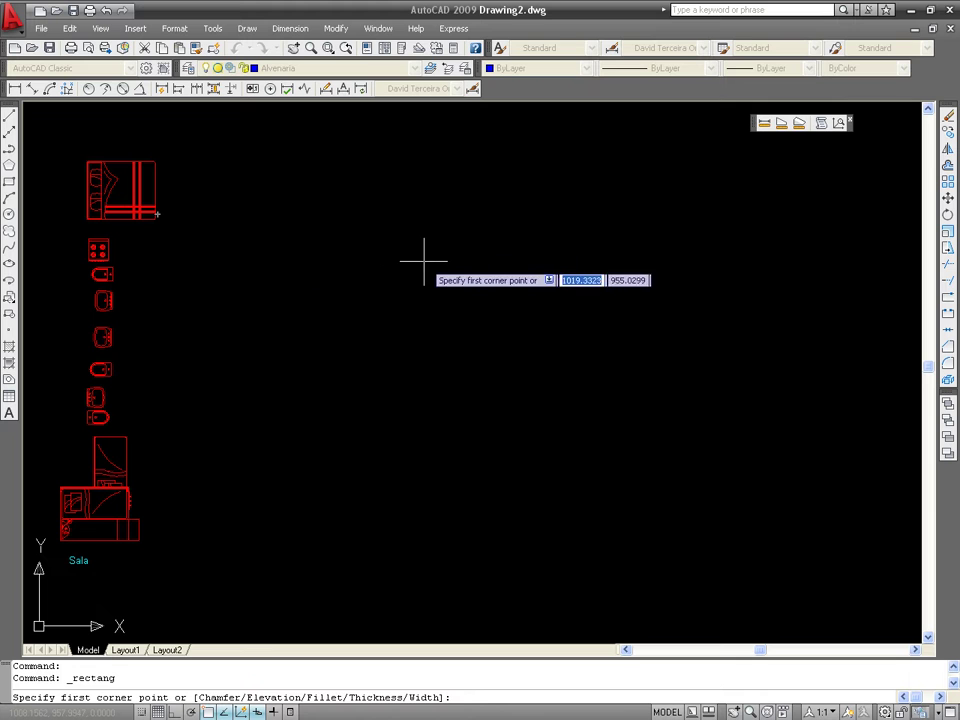
left_click(343, 250)
left_click(702, 421)
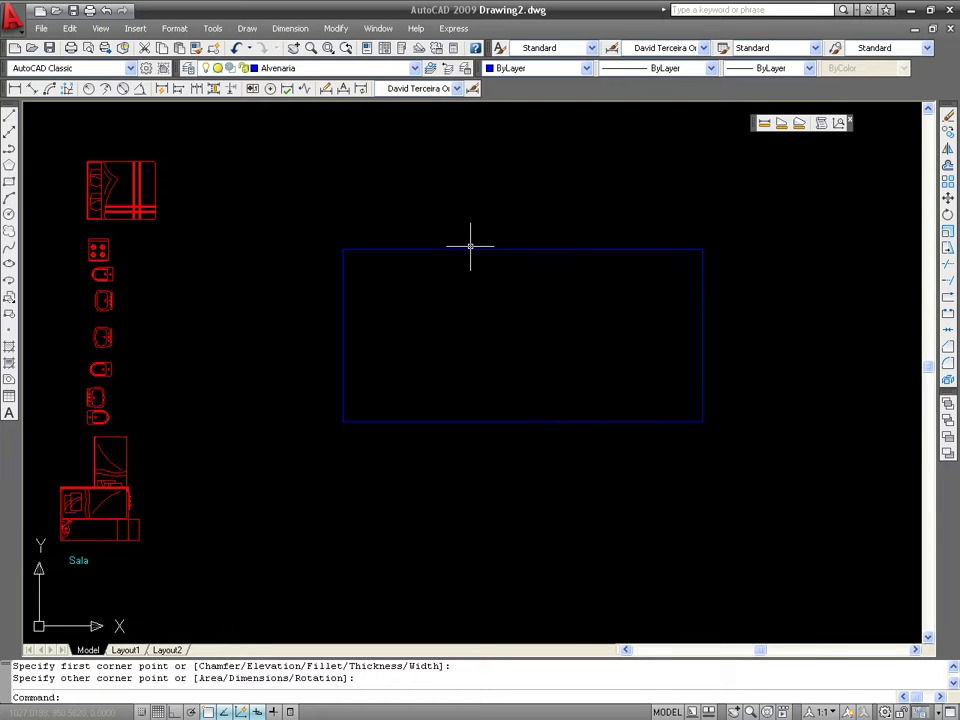
left_click(15, 88)
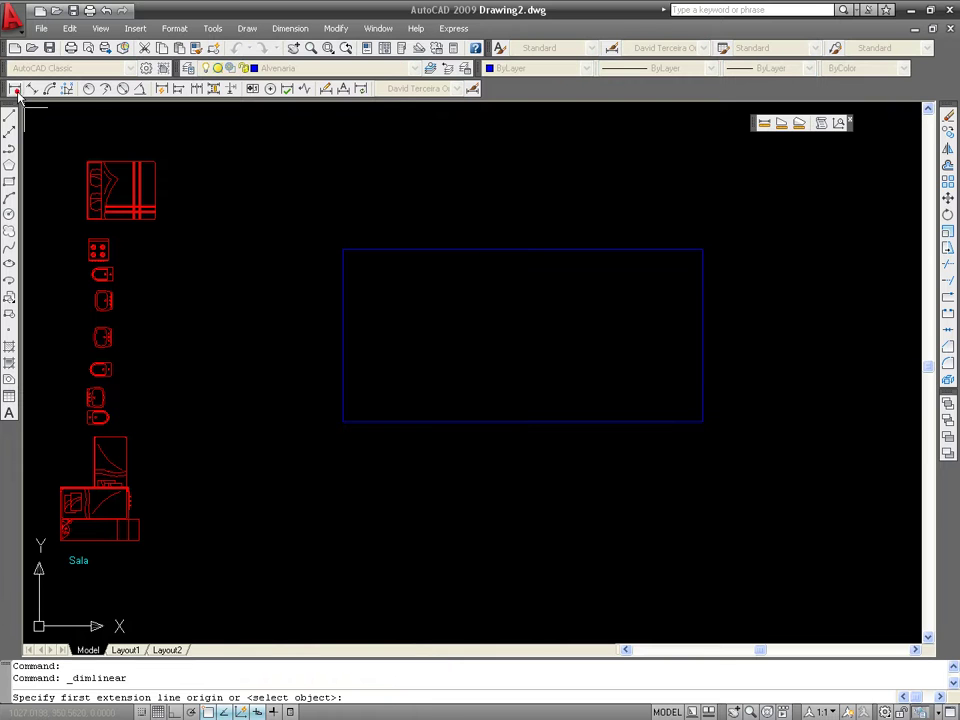
left_click(345, 250)
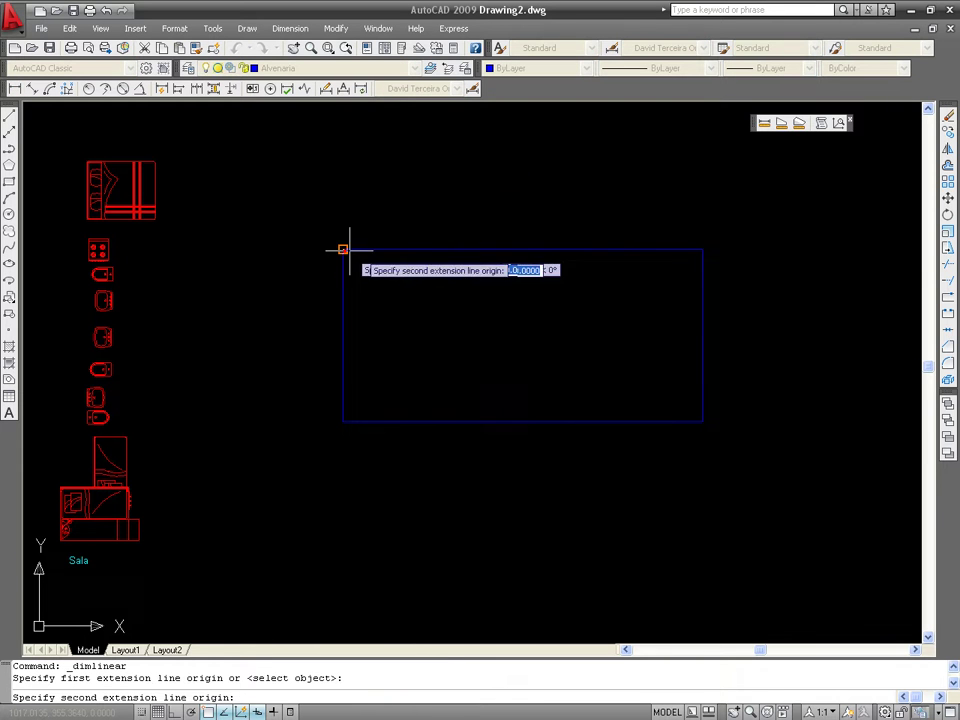
left_click(702, 250)
left_click(590, 225)
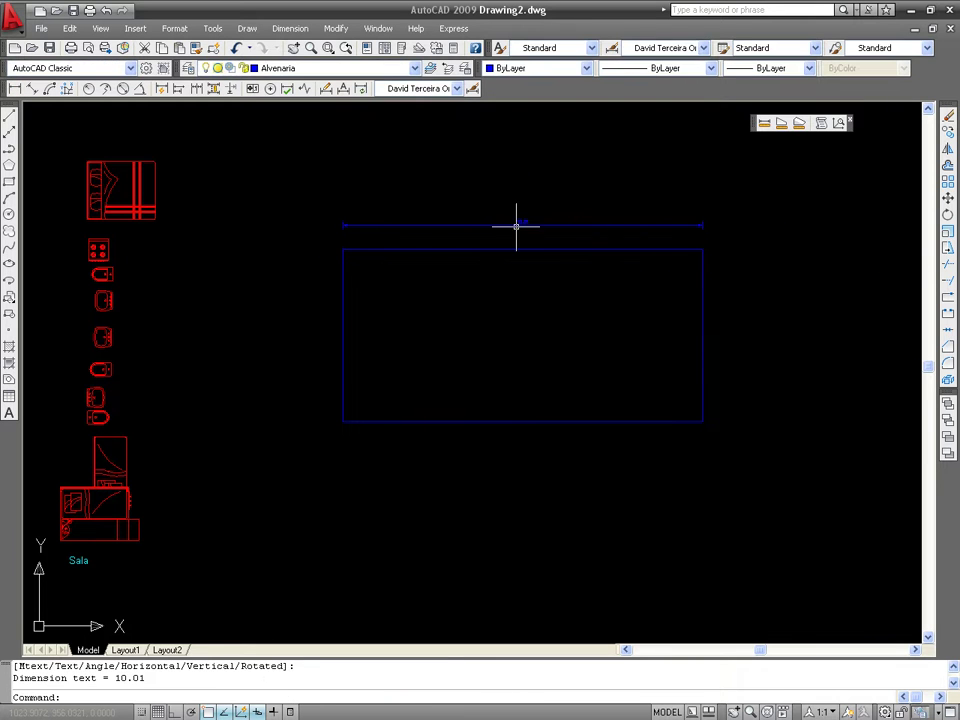
- Zoom to extents and erase the test rectangle and its 10.01 dimension
scroll(530, 222, "up", 5)
scroll(553, 223, "down", 2)
scroll(229, 235, "up", 5)
scroll(229, 235, "down", 3)
scroll(560, 265, "down", 2)
scroll(574, 268, "down", 2)
scroll(544, 265, "down", 2)
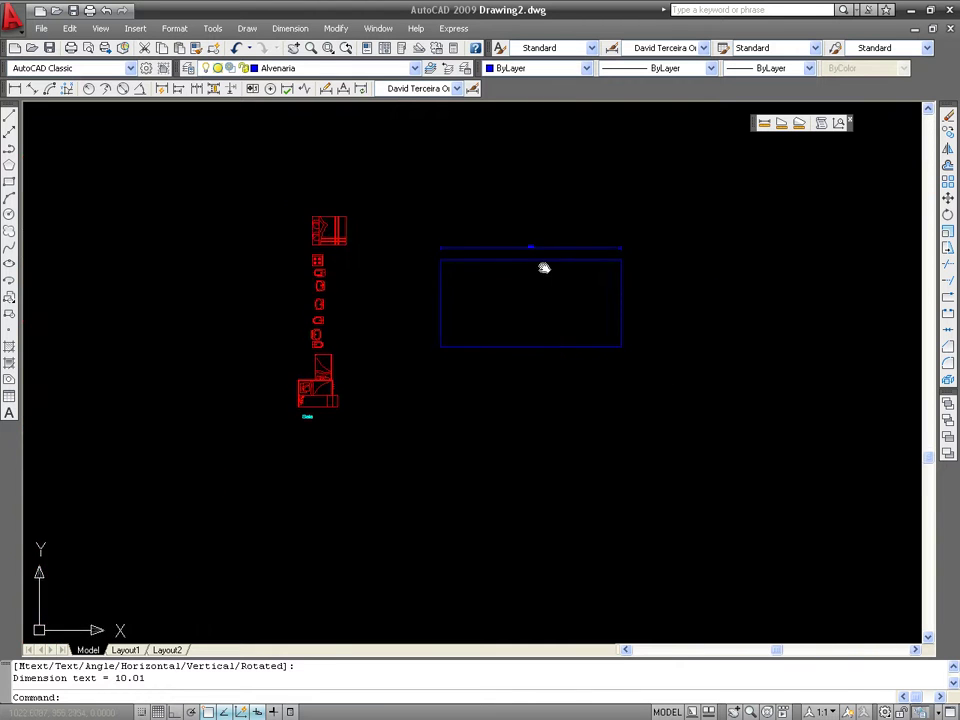
scroll(523, 311, "up", 2)
scroll(523, 311, "up", 2)
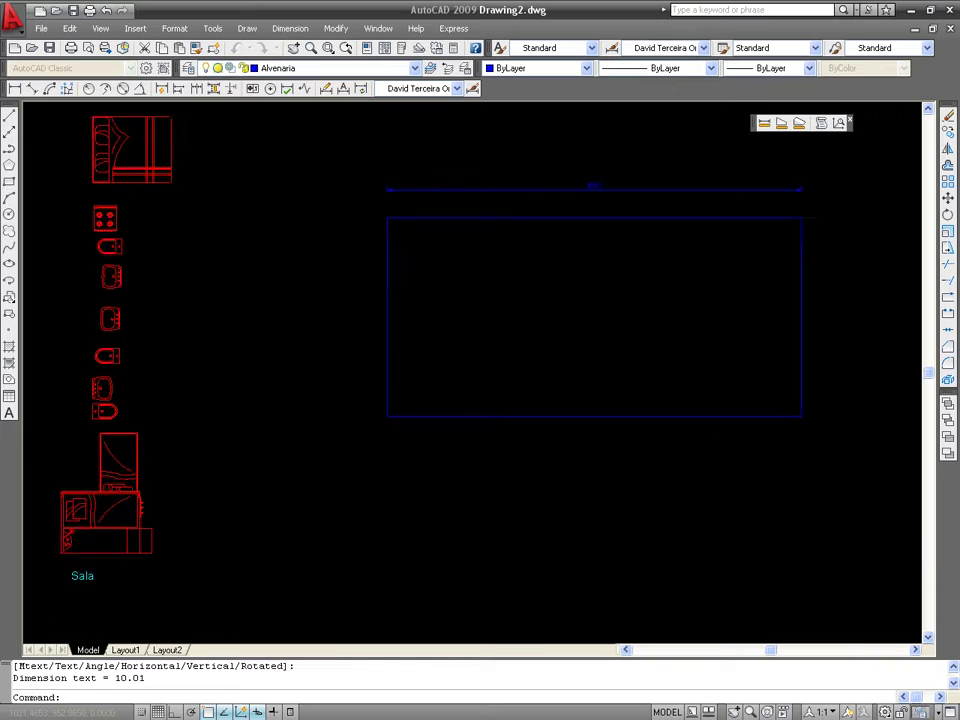
middle_click(540, 307)
middle_click(540, 307)
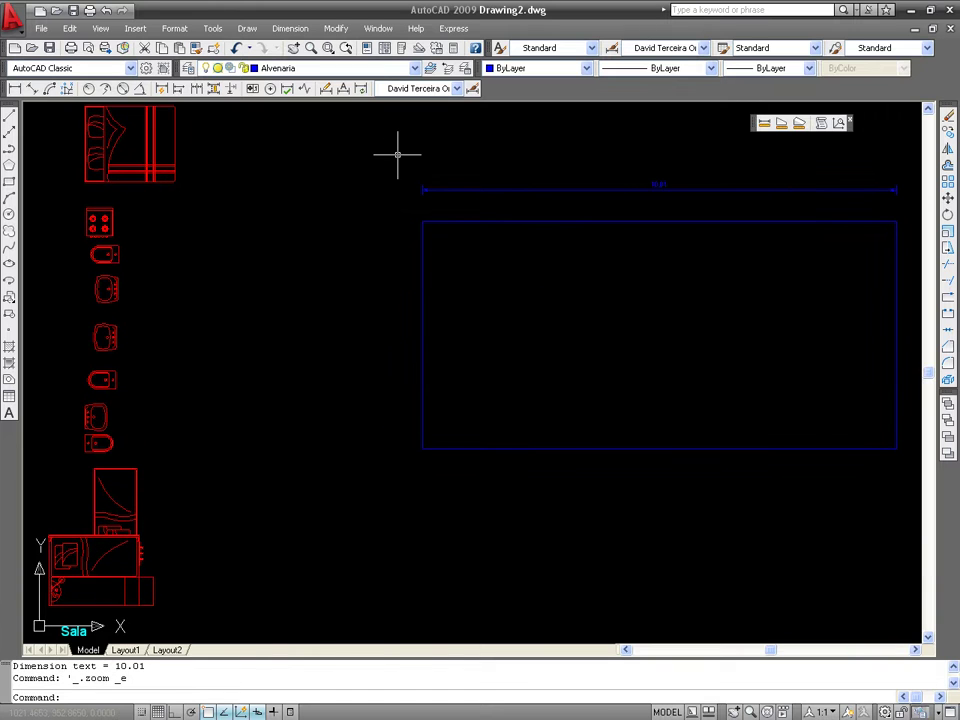
left_click(397, 155)
left_click(903, 451)
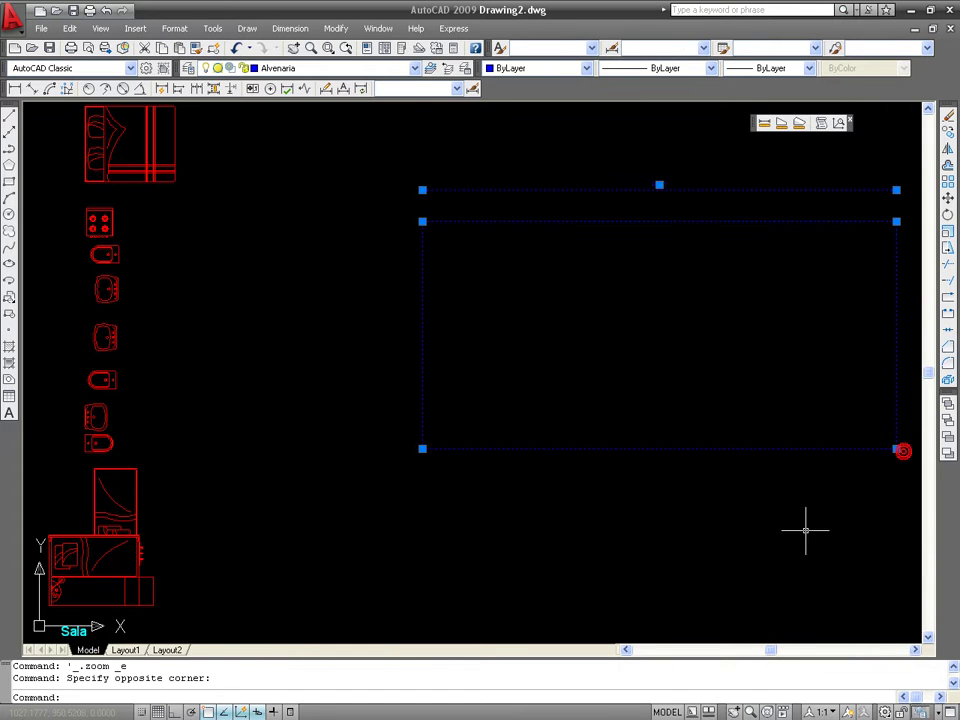
key("Delete")
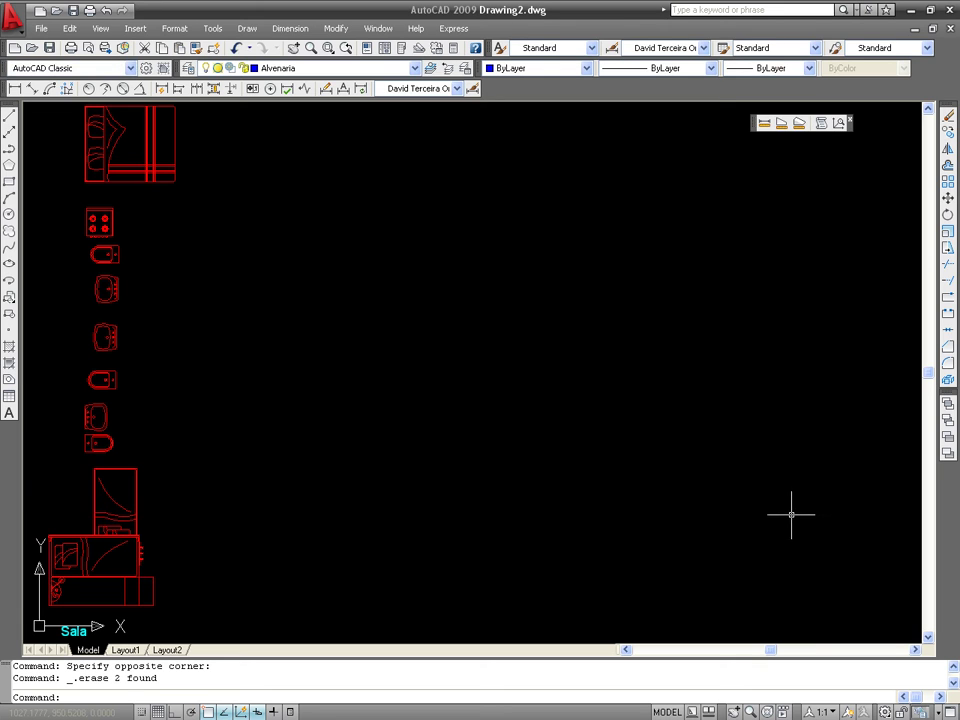